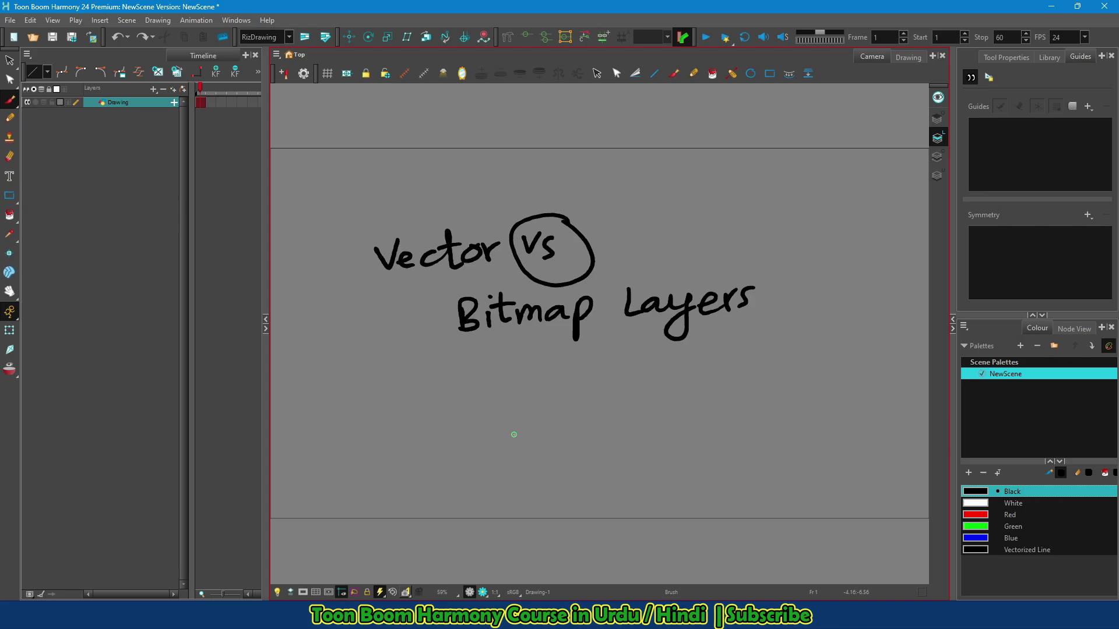
# Add a drawing layer named Vector with all four art layers set to Vector.
pyautogui.hotkey('ctrl', 'shift', 'z')
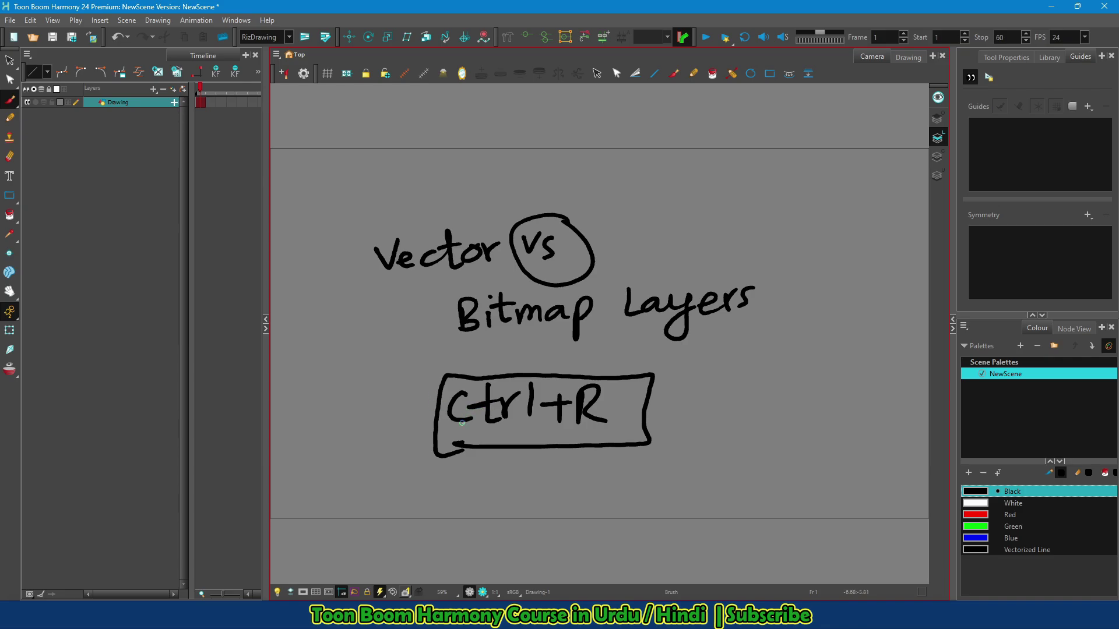
pyautogui.hotkey('ctrl', 'r')
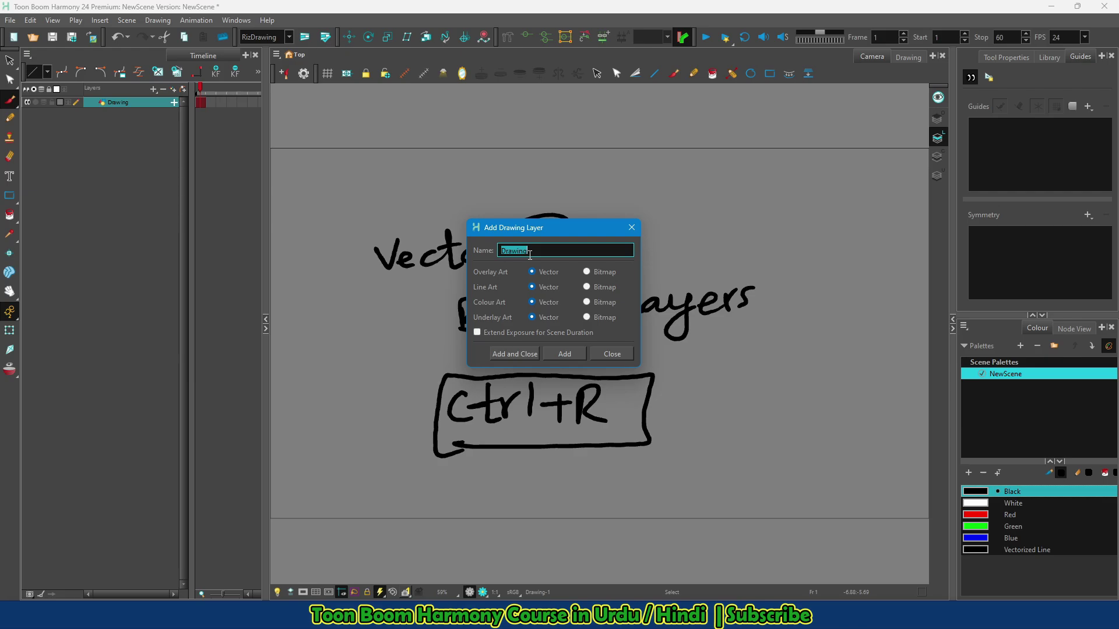
pyautogui.write('Vector')
pyautogui.click(570, 353)
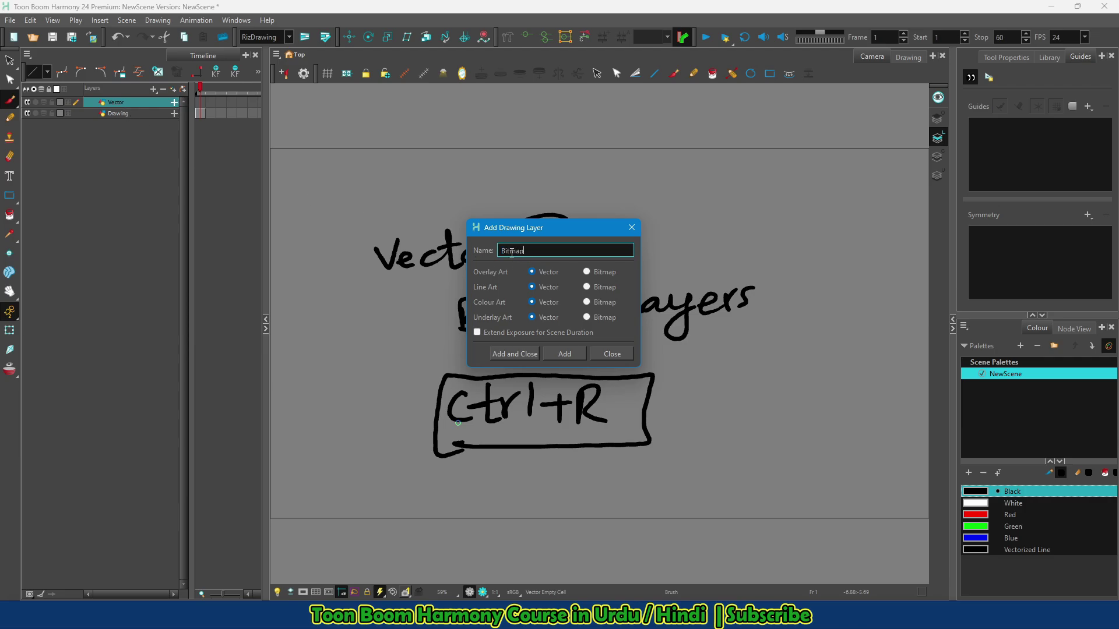
# Add a drawing layer named Bitmap with Overlay, Line, Colour and Underlay Art all set to Bitmap.
pyautogui.click(586, 271)
pyautogui.click(587, 287)
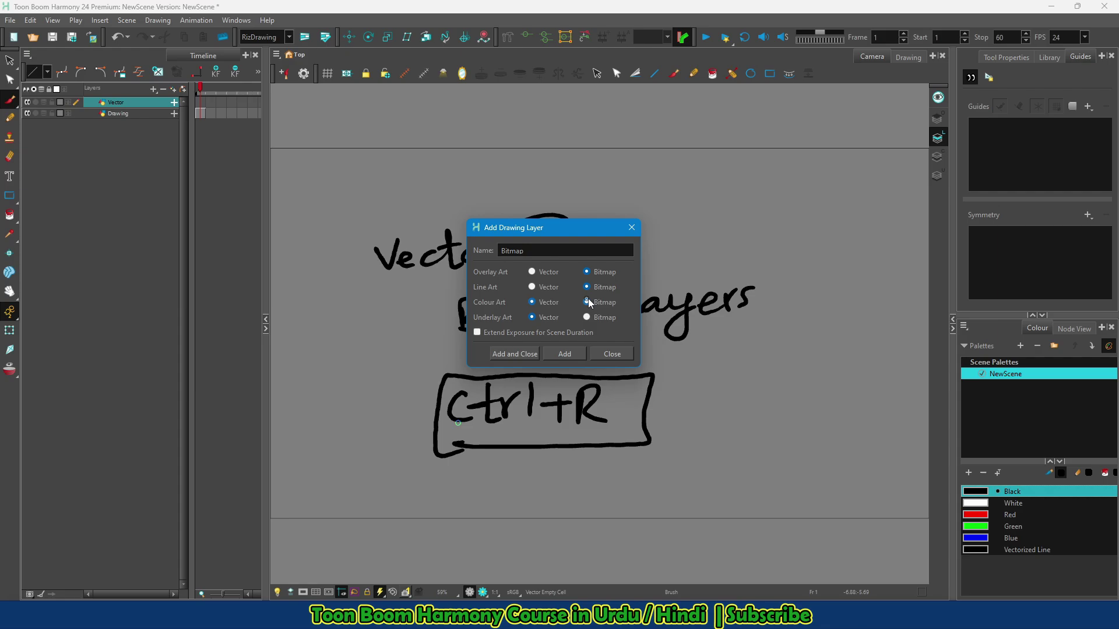
pyautogui.click(587, 302)
pyautogui.click(586, 317)
pyautogui.click(514, 355)
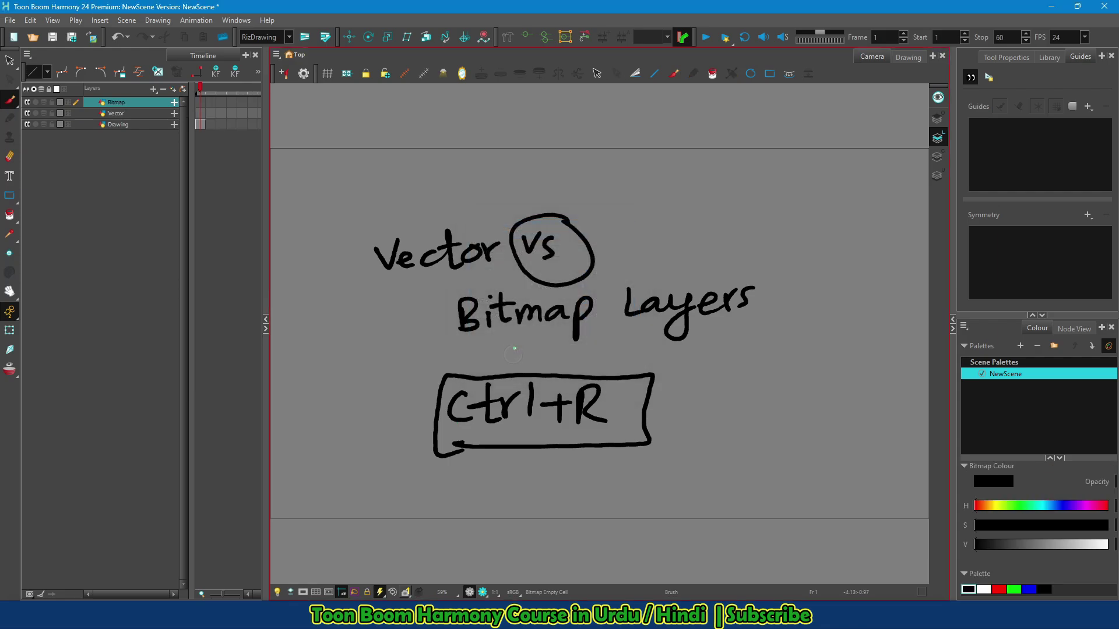
# Brush a small cluster of black dots beside the Bitmap heading in the comparison notes on the Drawing layer.
pyautogui.click(122, 113)
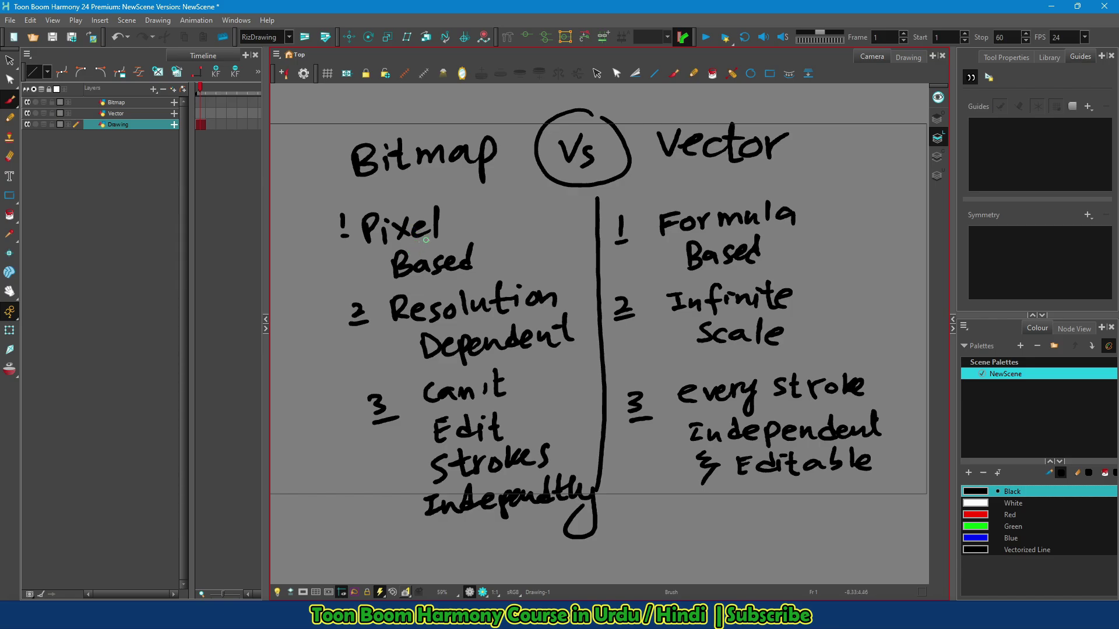
pyautogui.hotkey('ctrl', 'z')
pyautogui.moveTo(299, 170); pyautogui.dragTo(292, 183)
pyautogui.click(301, 187)
pyautogui.click(304, 178)
pyautogui.click(316, 176)
pyautogui.click(312, 186)
# Hide the Drawing layer and draw a simple smiling face with an ear in Green on the Vector layer.
pyautogui.click(1013, 526)
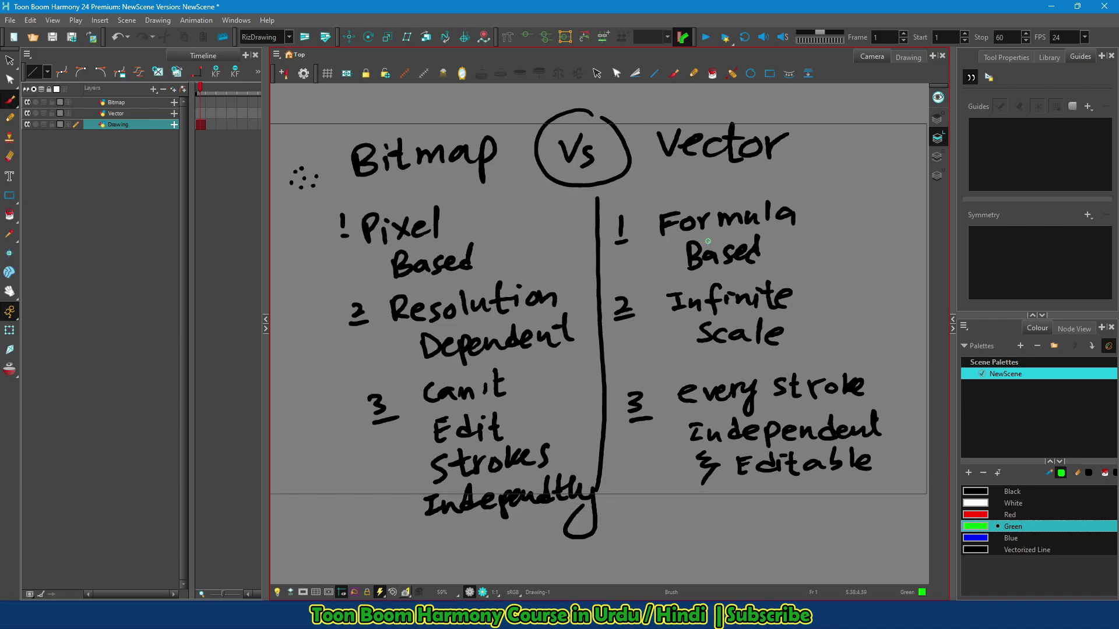
pyautogui.moveTo(358, 342); pyautogui.dragTo(375, 341)
pyautogui.click(167, 181)
pyautogui.click(27, 124)
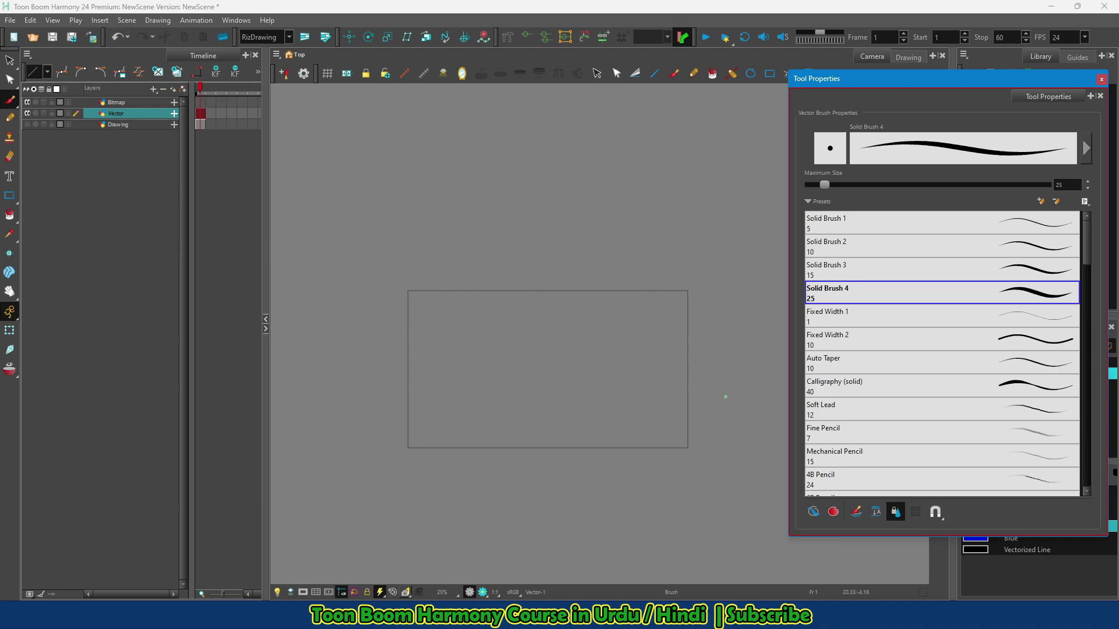
pyautogui.scroll(2, 468, 394)
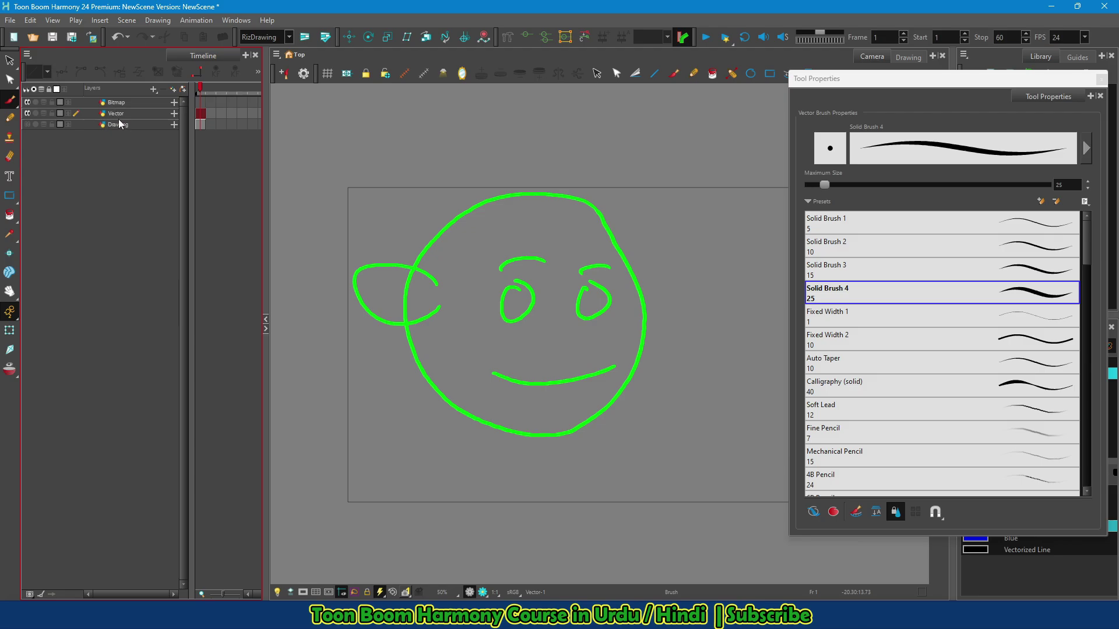
# Examine the edges of the green vector strokes at high magnification and return to the whole face.
pyautogui.scroll(6, 479, 227)
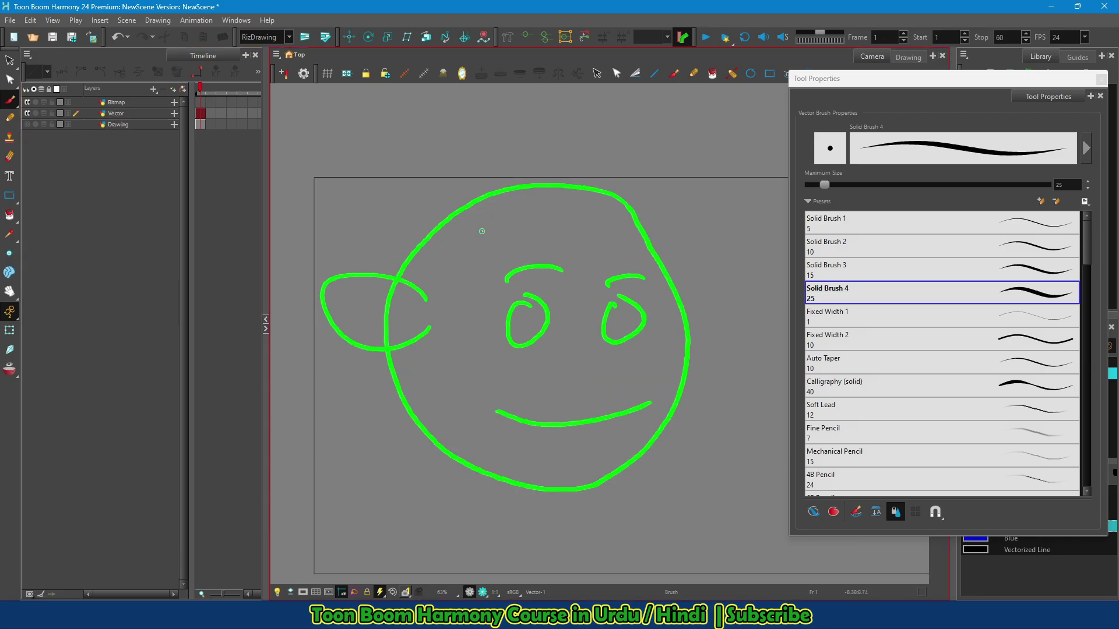
pyautogui.scroll(1, 402, 201)
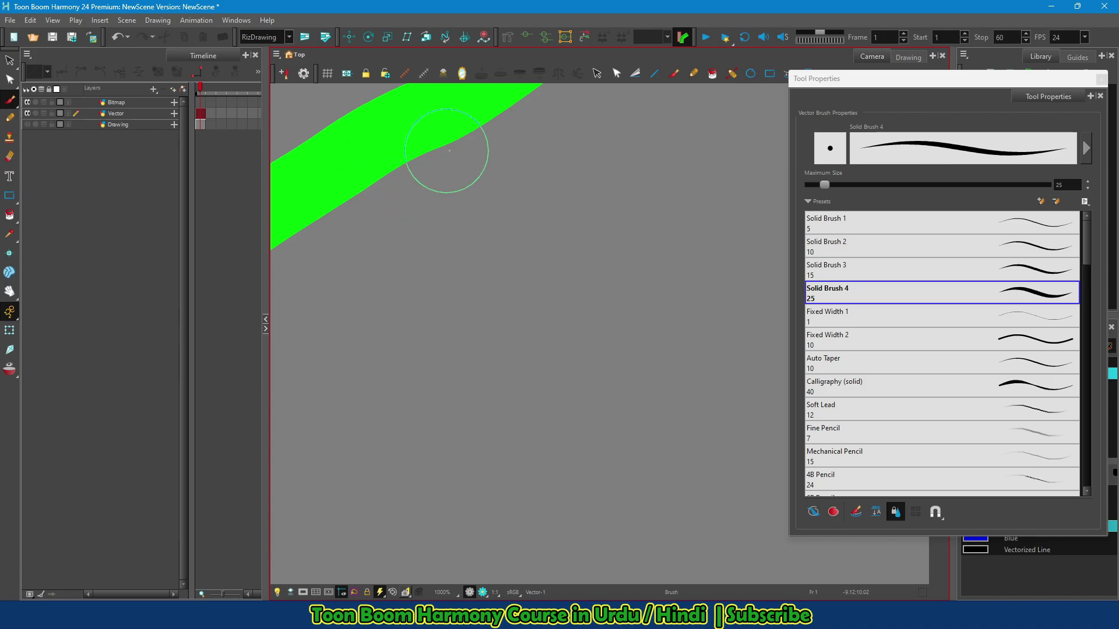
pyautogui.scroll(1, 394, 168)
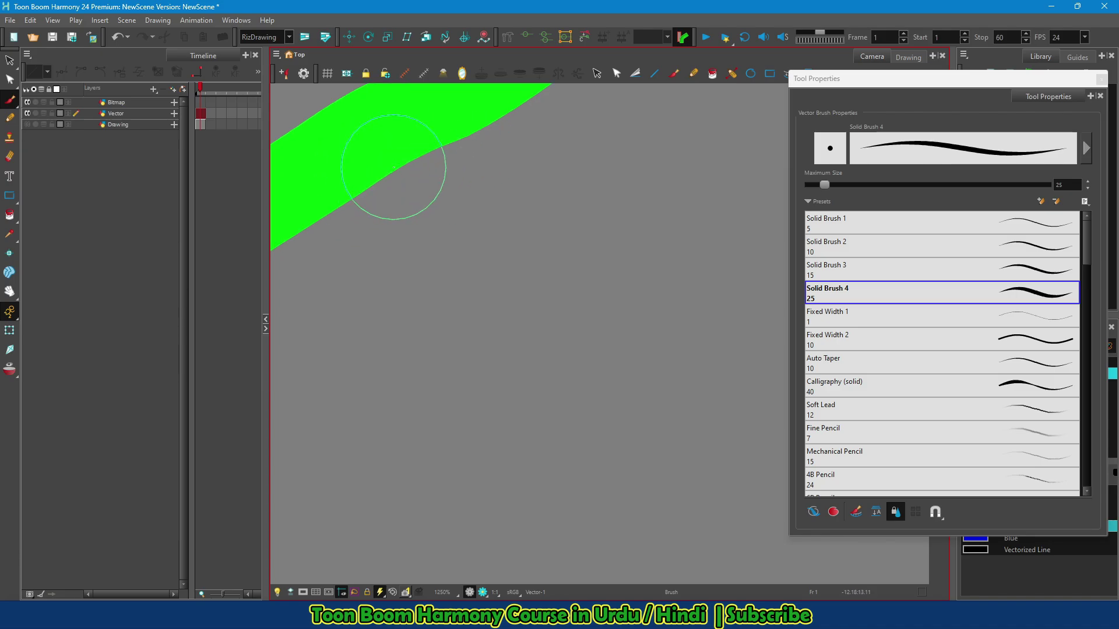
pyautogui.scroll(1, 396, 171)
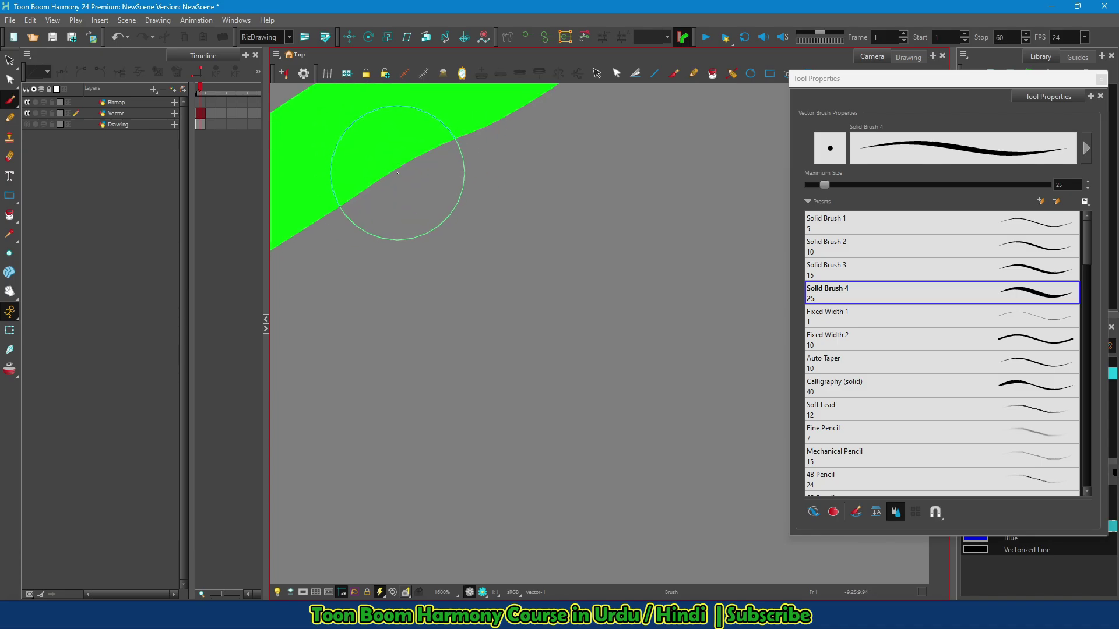
pyautogui.scroll(3, 402, 210)
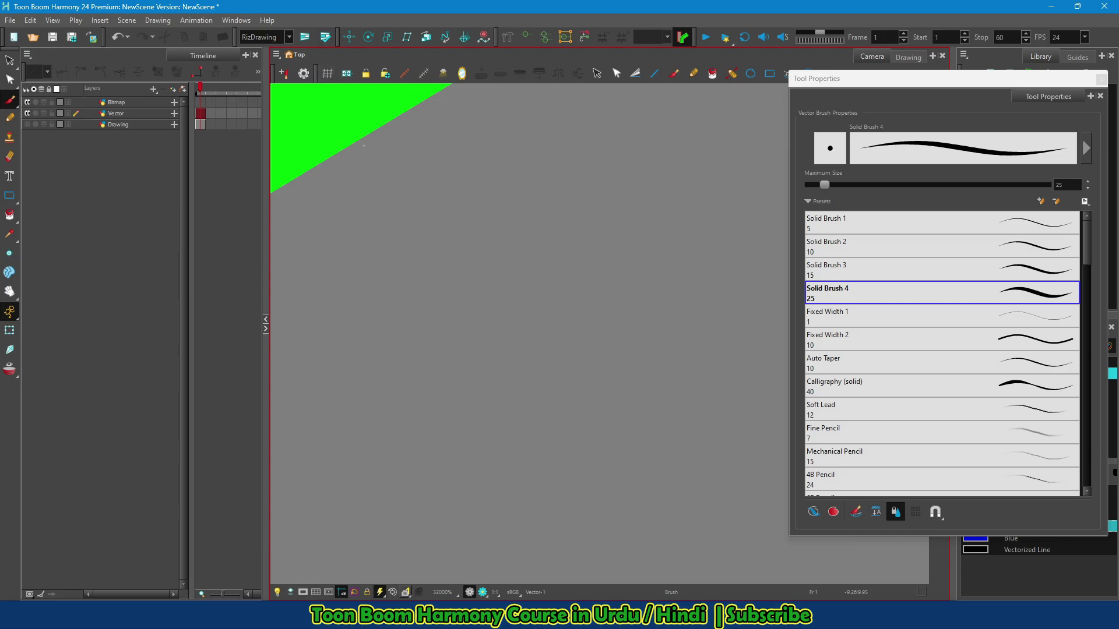
pyautogui.scroll(-1, 363, 145)
pyautogui.scroll(-15, 364, 145)
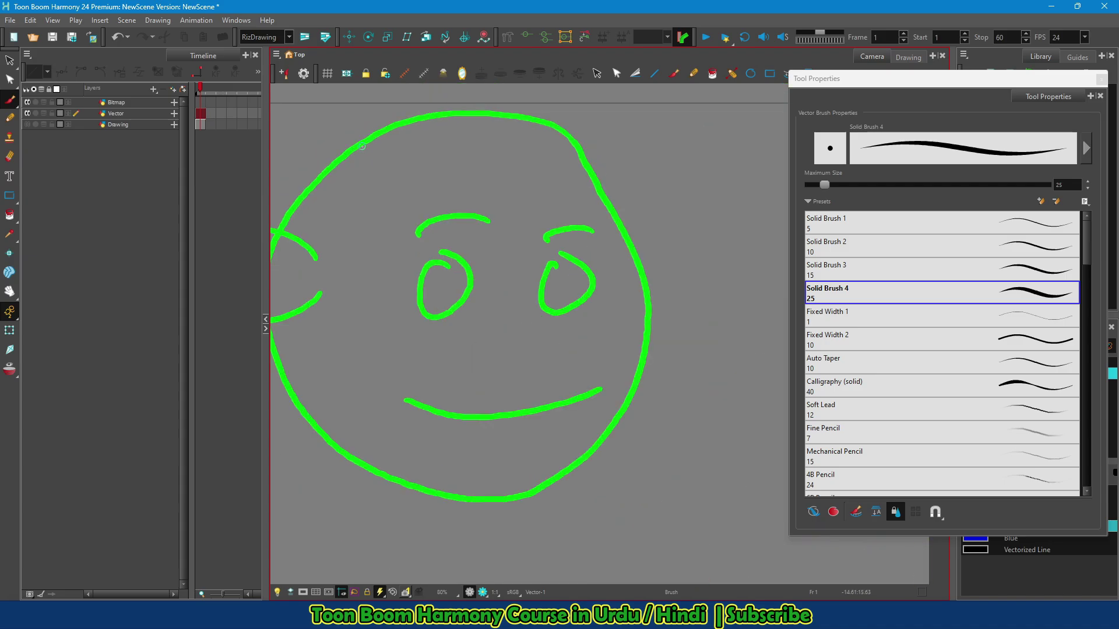
pyautogui.scroll(-2, 362, 145)
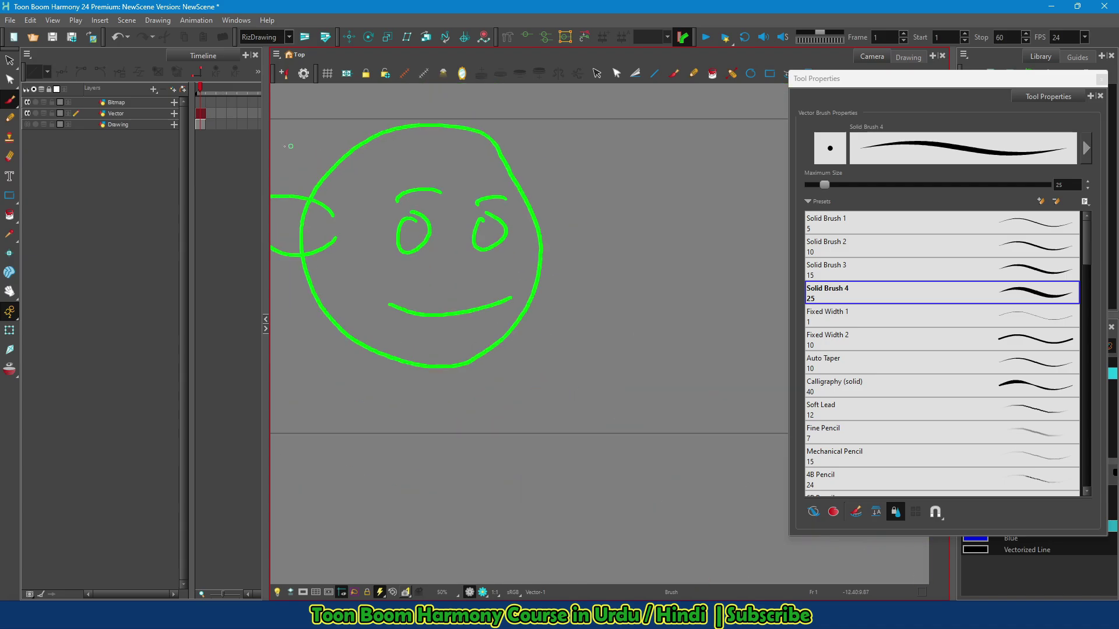
# Draw a black smiling face with ear, nose and filled pupils on the Bitmap layer using the Soft Lead brush, size 12.
pyautogui.click(116, 103)
pyautogui.scroll(1, 282, 117)
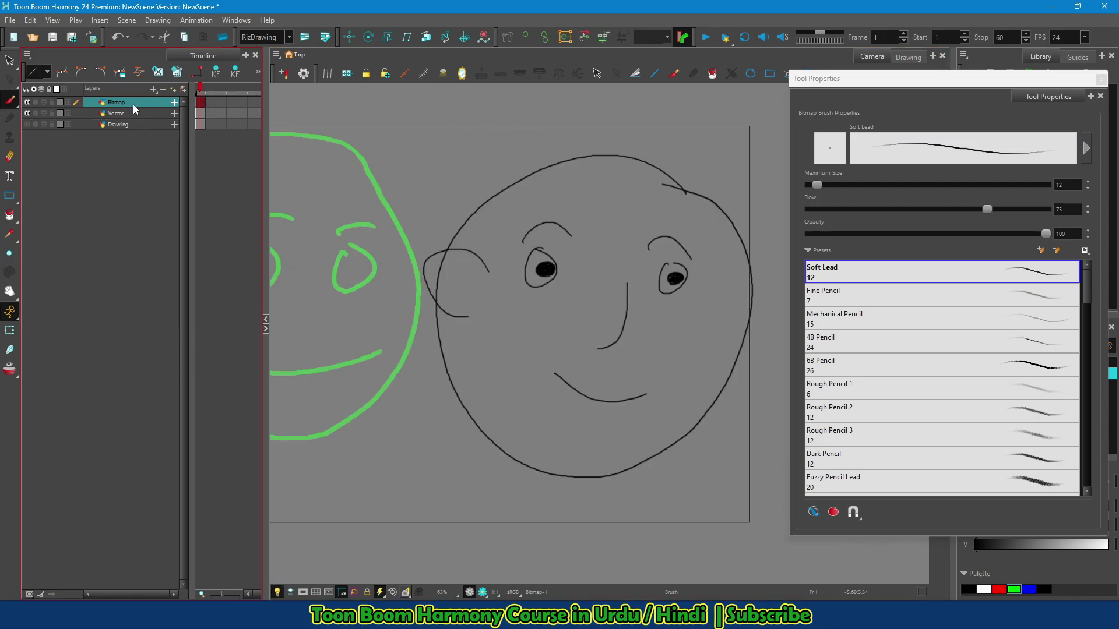
# Examine the pixel edges around the bitmap face's eye at high magnification.
pyautogui.scroll(6, 521, 225)
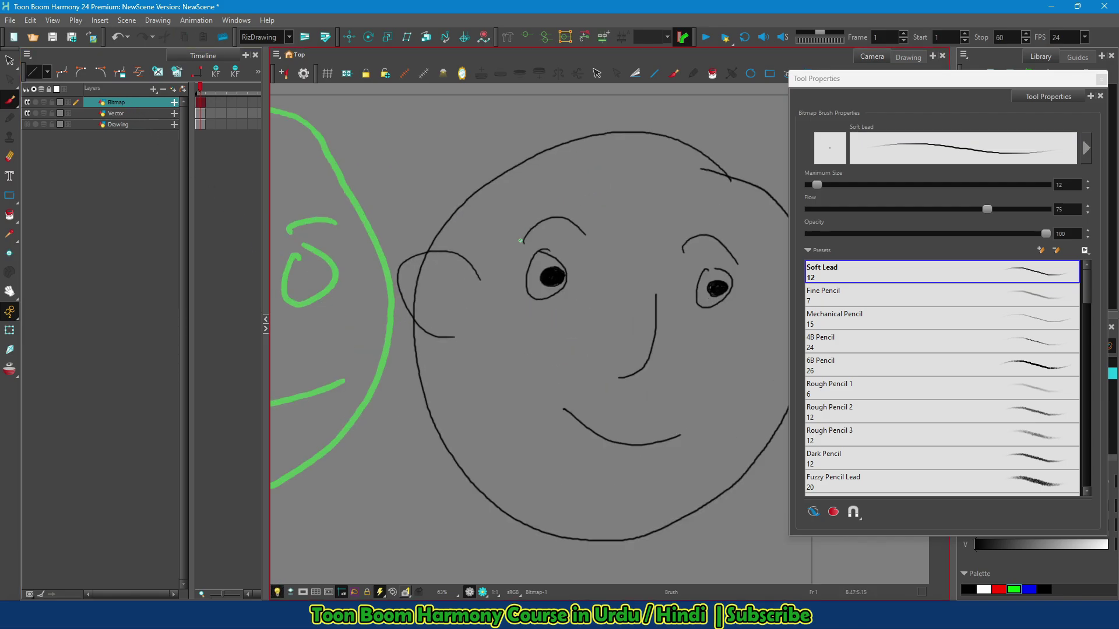
pyautogui.moveTo(645, 354); pyautogui.dragTo(571, 330)
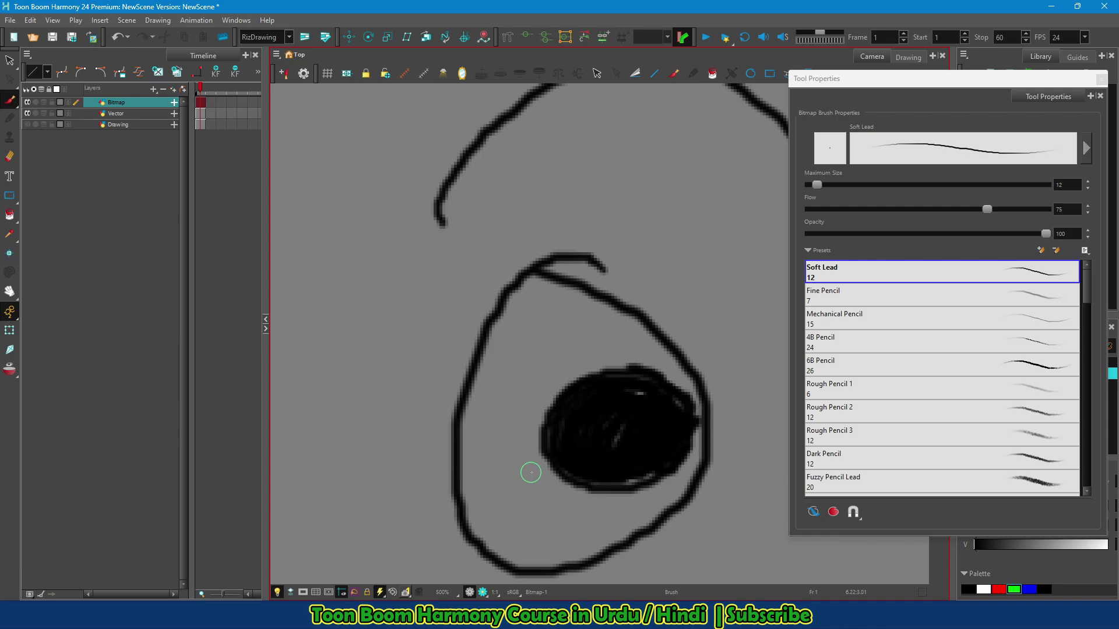
pyautogui.scroll(5, 545, 463)
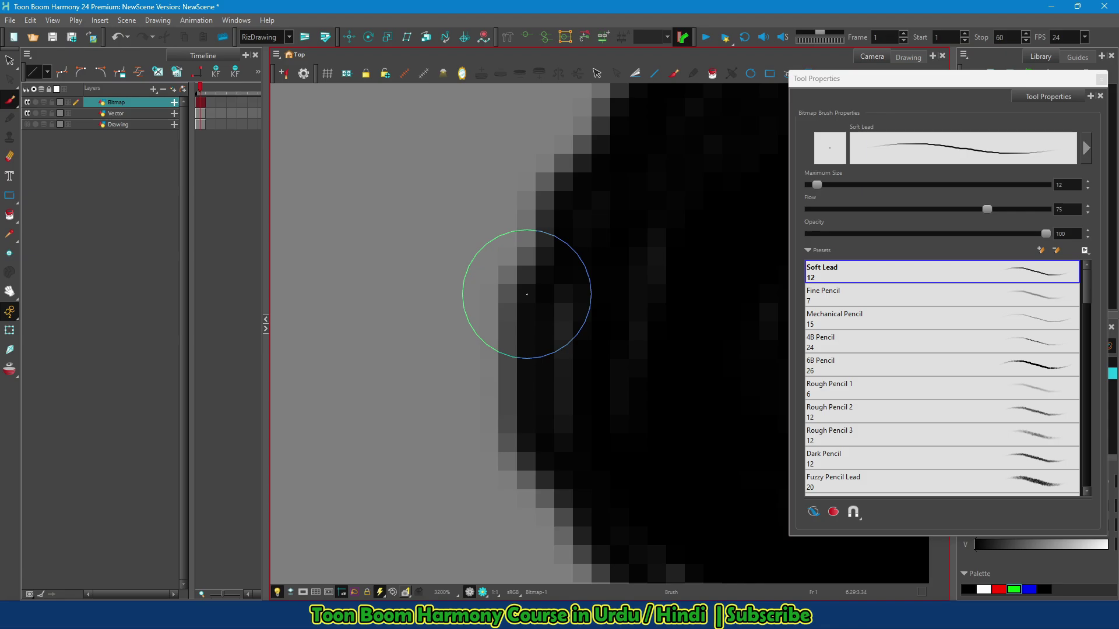
pyautogui.scroll(-15, 527, 294)
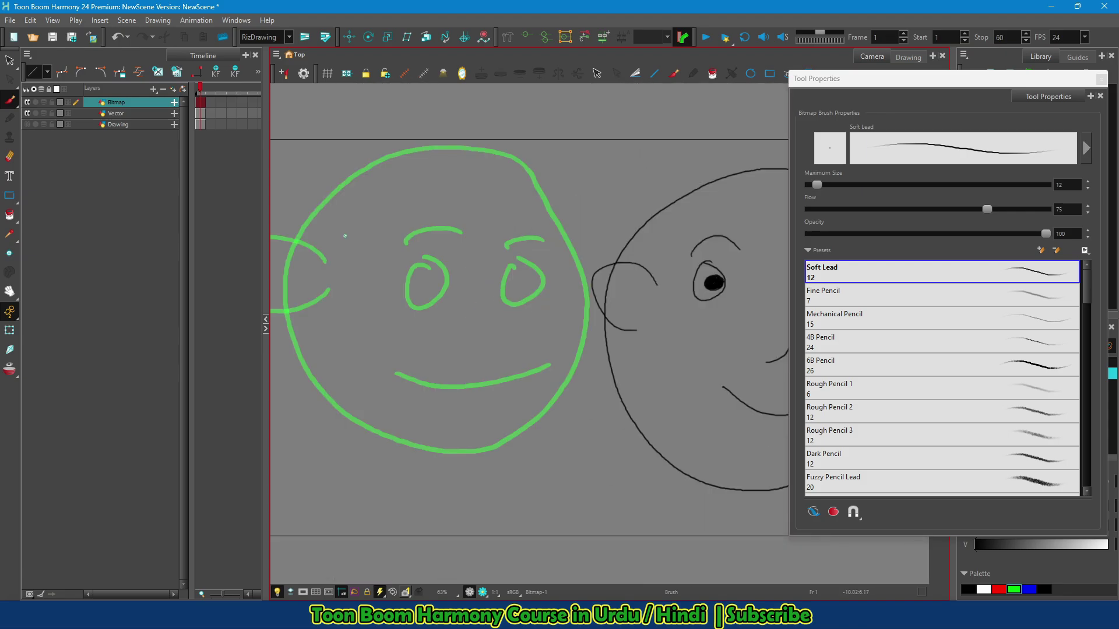
# Select all strokes of the face on the Vector layer and move the Tool Properties window clear of the colour palette.
pyautogui.click(124, 117)
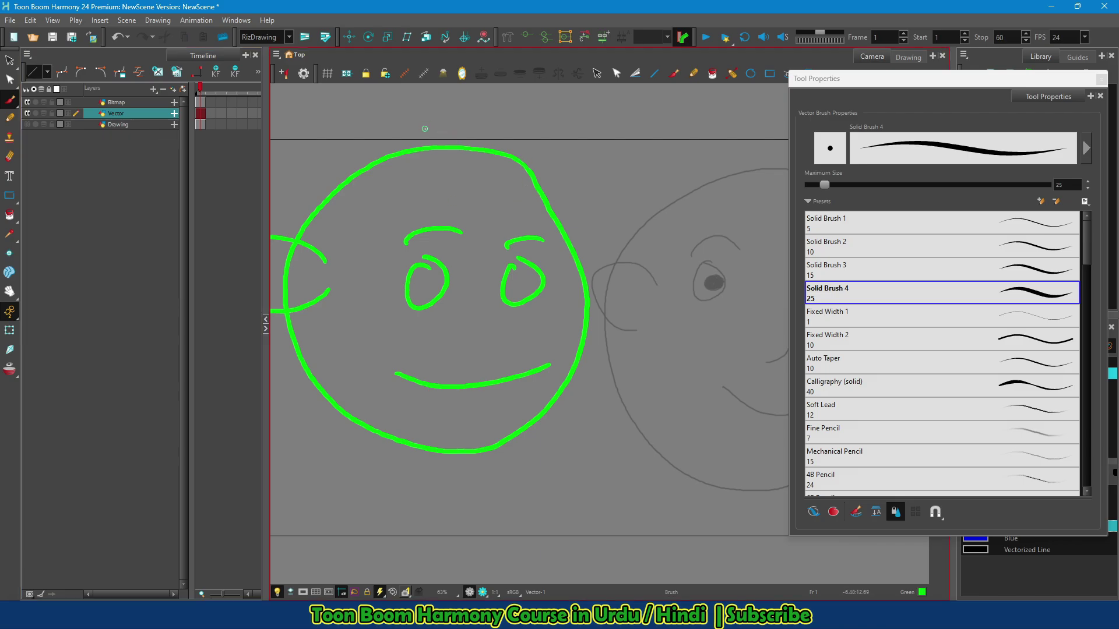
pyautogui.scroll(-2, 425, 128)
pyautogui.click(597, 72)
pyautogui.moveTo(484, 117)
pyautogui.mouseDown()
pyautogui.moveTo(382, 117)
pyautogui.moveTo(348, 357)
pyautogui.moveTo(583, 216)
pyautogui.mouseUp()
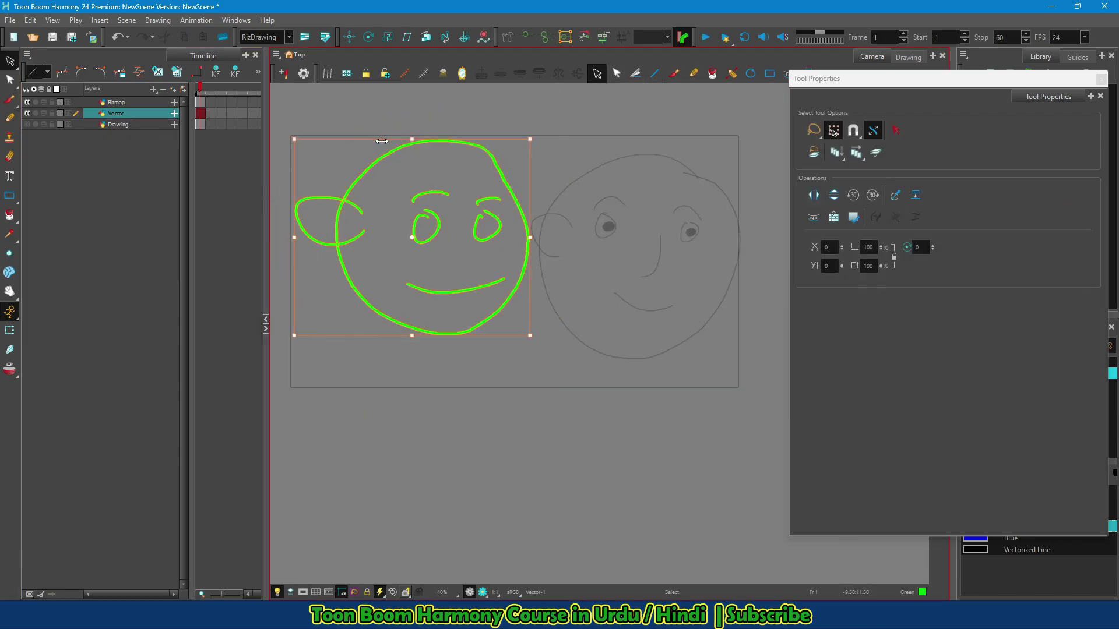
pyautogui.moveTo(1011, 84)
pyautogui.mouseDown()
pyautogui.moveTo(243, 156)
pyautogui.moveTo(233, 110)
pyautogui.mouseUp()
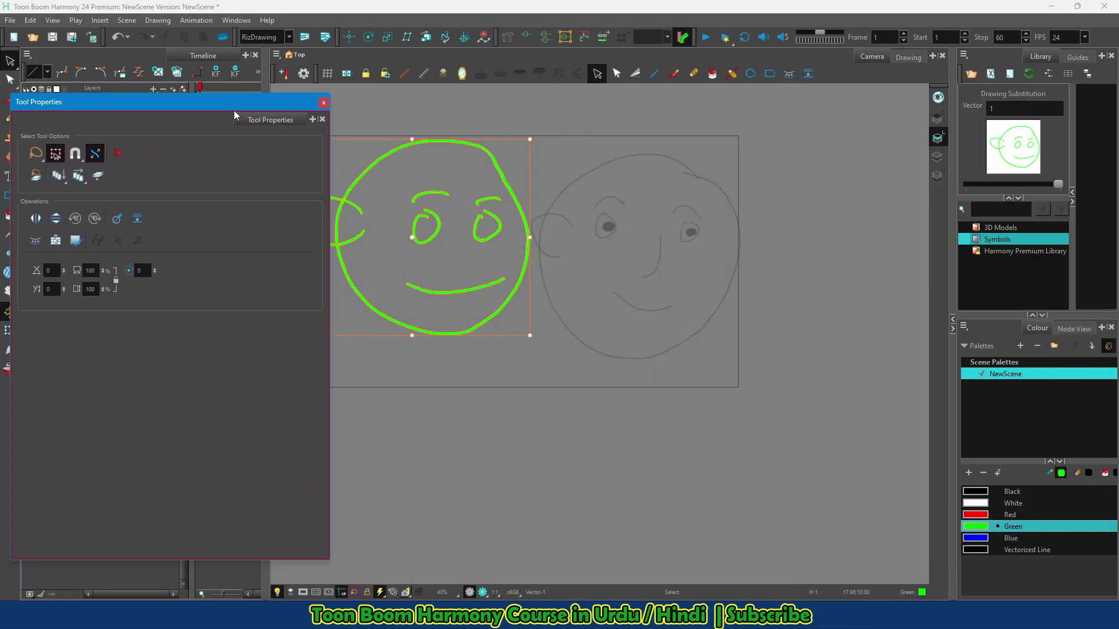
# Recolour the selected vector face with Blue, Red, White, Green and Blue in turn, finishing with Vectorized Line.
pyautogui.click(985, 539)
pyautogui.click(979, 516)
pyautogui.click(979, 503)
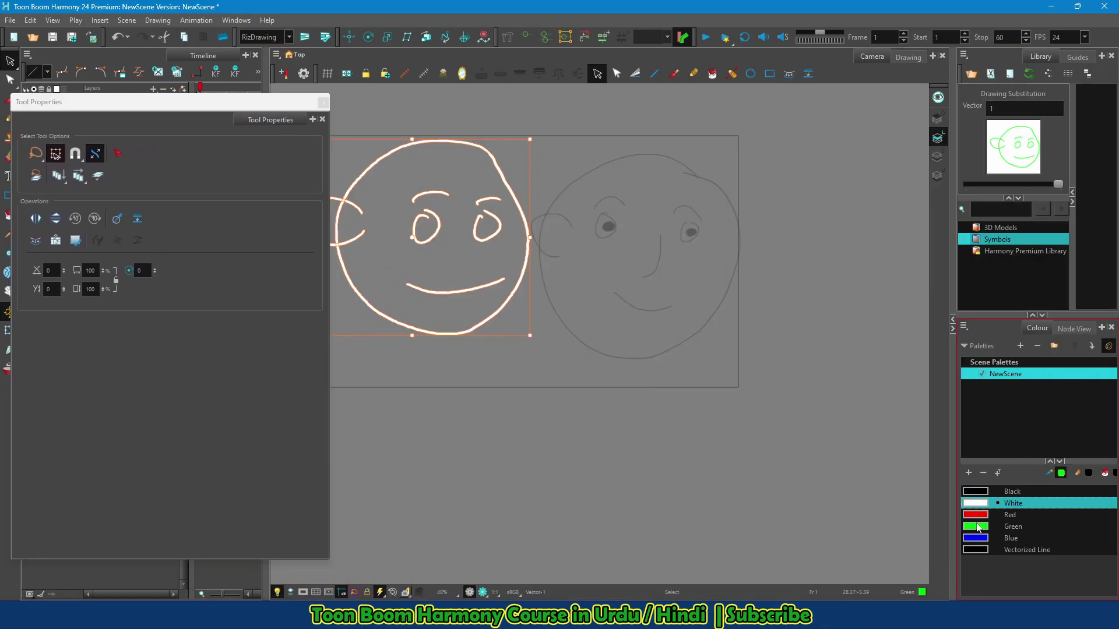
pyautogui.click(979, 527)
pyautogui.click(979, 538)
pyautogui.click(979, 550)
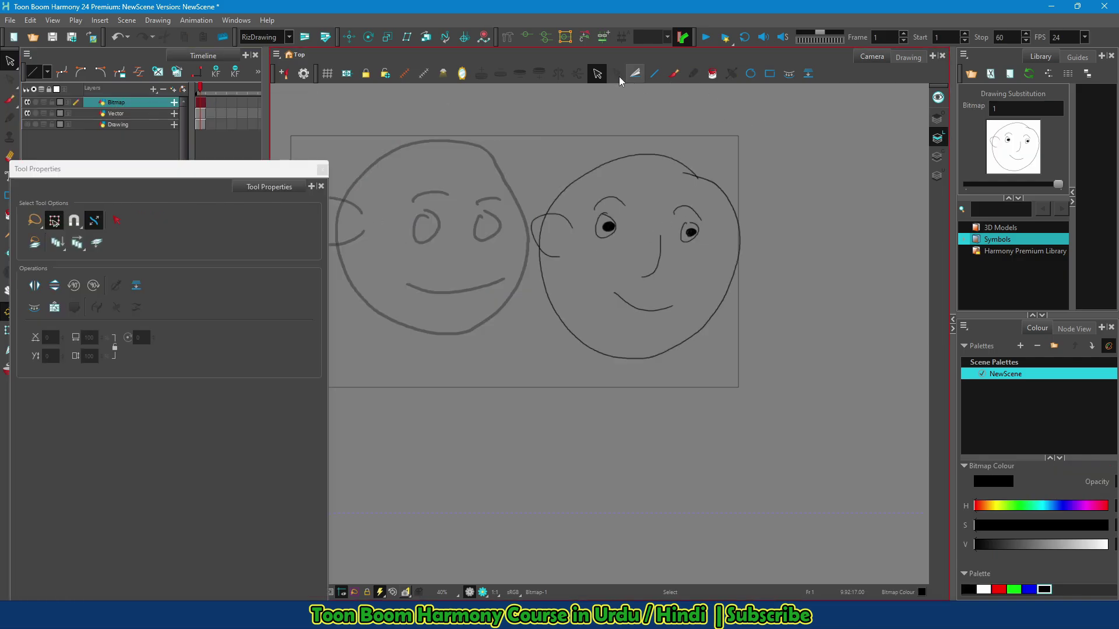
# Select the whole face on the Bitmap layer and try to recolour it Red.
pyautogui.moveTo(752, 147)
pyautogui.mouseDown()
pyautogui.moveTo(597, 101)
pyautogui.moveTo(475, 249)
pyautogui.moveTo(561, 374)
pyautogui.moveTo(766, 338)
pyautogui.moveTo(752, 147)
pyautogui.moveTo(691, 122)
pyautogui.mouseUp()
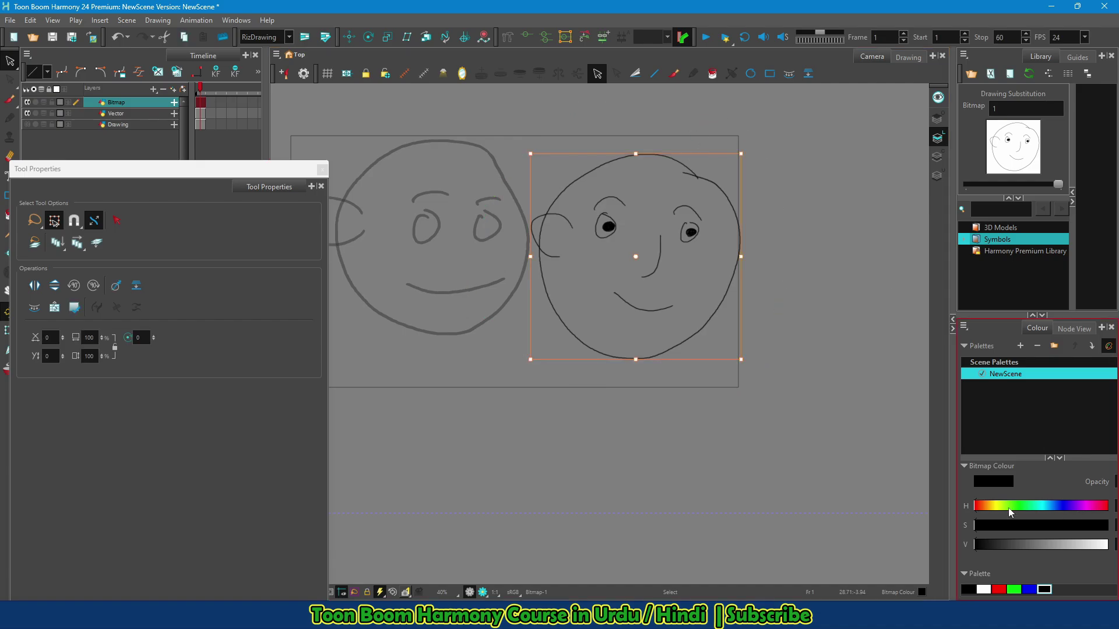
pyautogui.moveTo(1019, 501)
pyautogui.mouseDown()
pyautogui.moveTo(1083, 501)
pyautogui.moveTo(1004, 504)
pyautogui.mouseUp()
pyautogui.click(1000, 590)
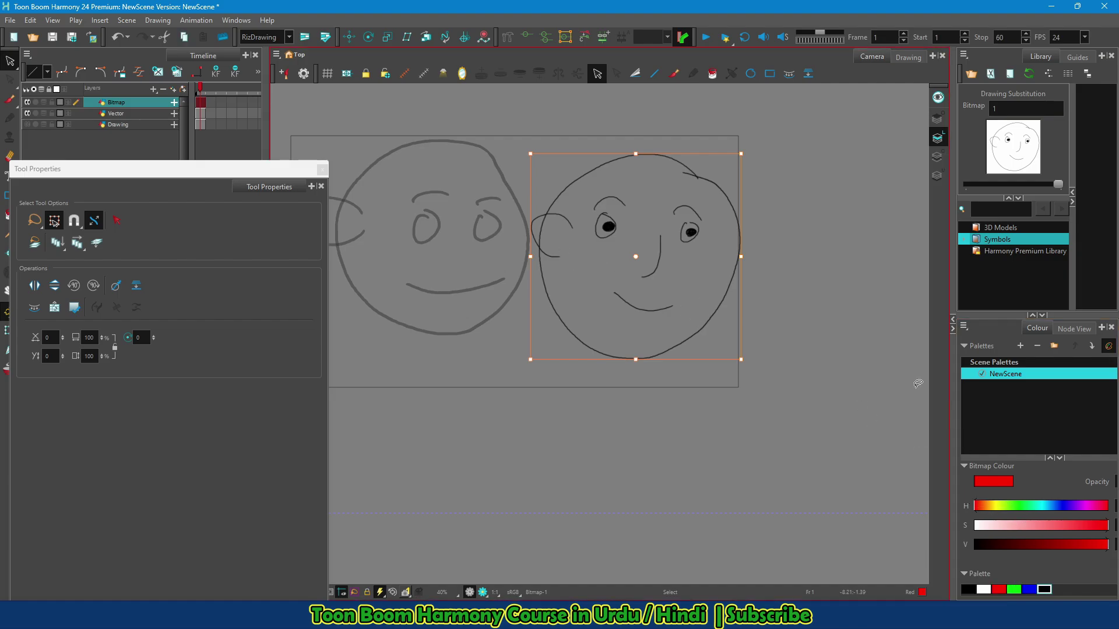
# Brush a green zigzag stroke across the bitmap face from its right edge down to the chin.
pyautogui.hotkey('alt', 'b')
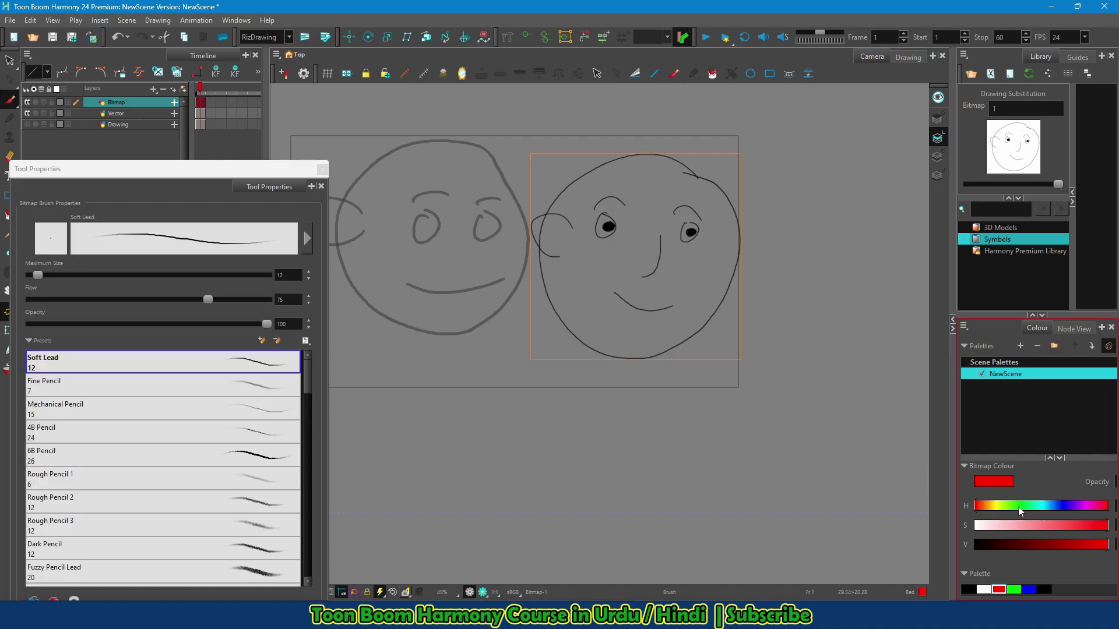
pyautogui.click(1020, 511)
pyautogui.moveTo(744, 198)
pyautogui.mouseDown()
pyautogui.moveTo(644, 282)
pyautogui.moveTo(615, 354)
pyautogui.mouseUp()
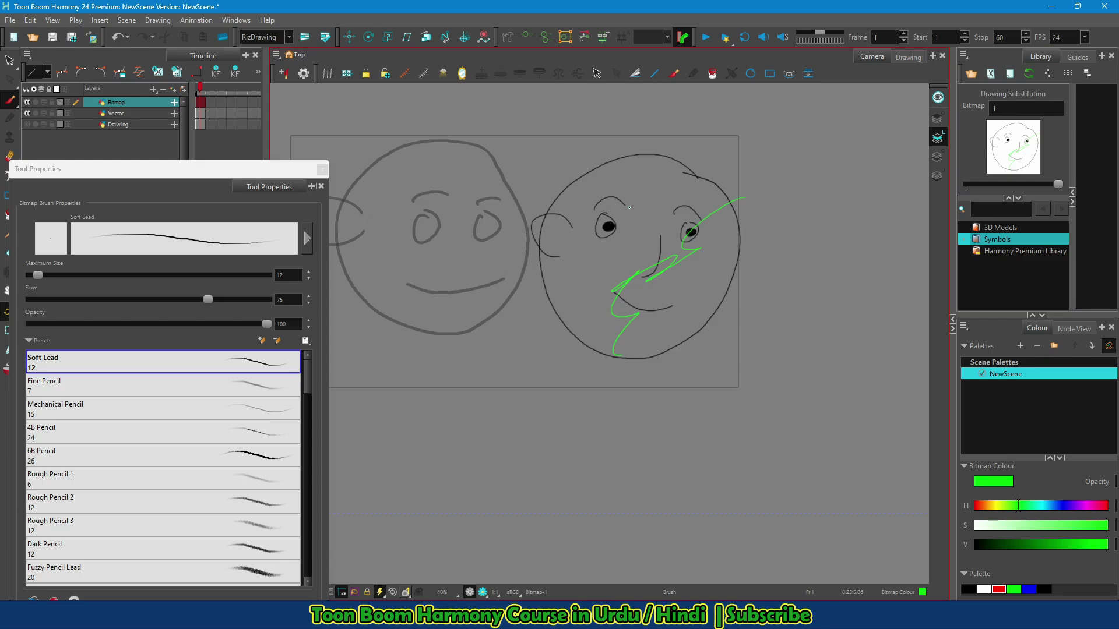
# Select the bitmap face together with its green stroke and move it slightly up and to the right.
pyautogui.click(597, 74)
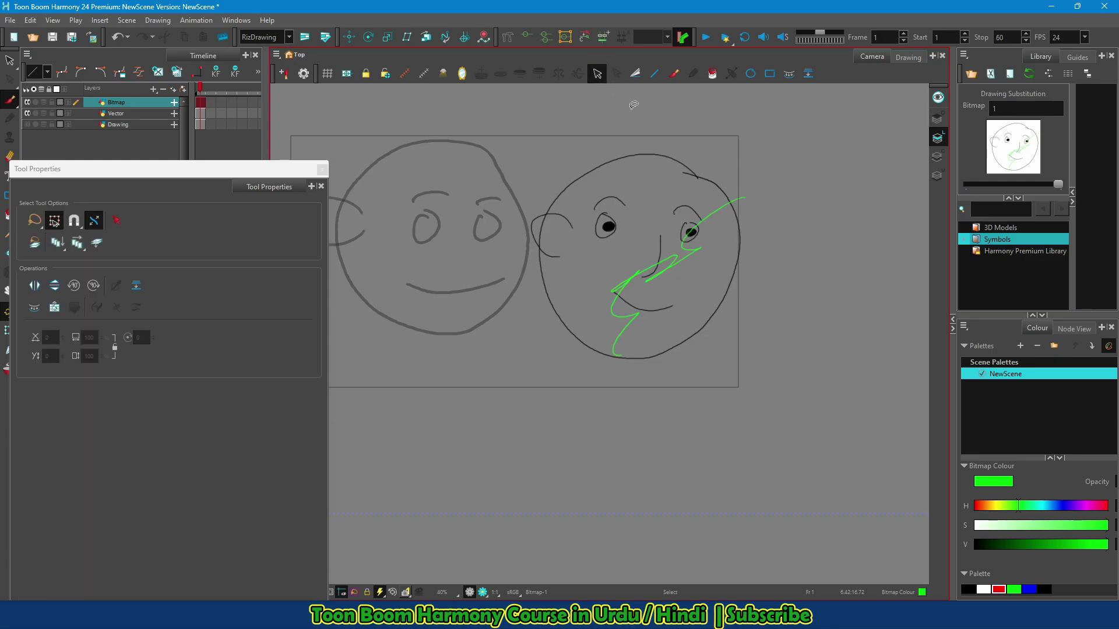
pyautogui.click(722, 204)
pyautogui.moveTo(699, 191); pyautogui.dragTo(681, 209)
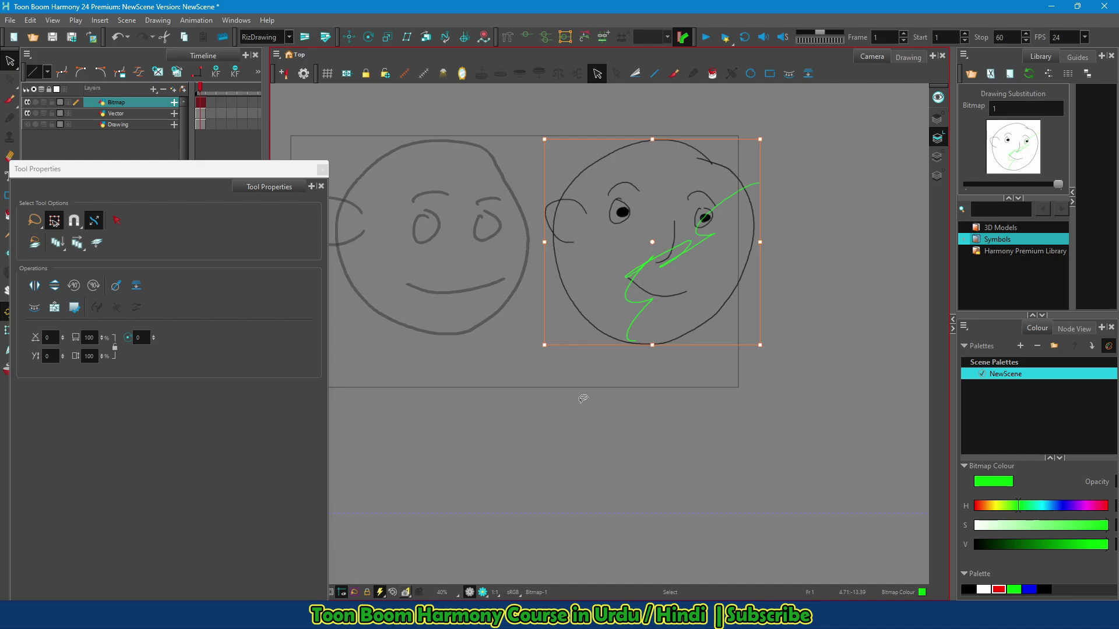
# Add another drawing layer with Colour Art set to Bitmap and the other art layers set to Vector.
pyautogui.click(173, 92)
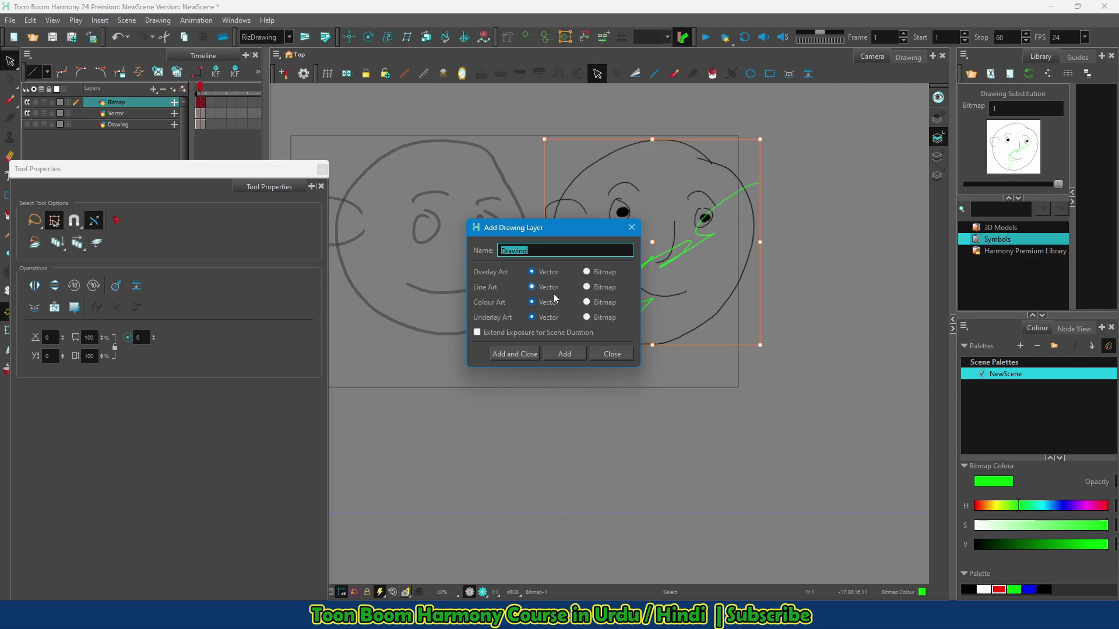
pyautogui.click(588, 302)
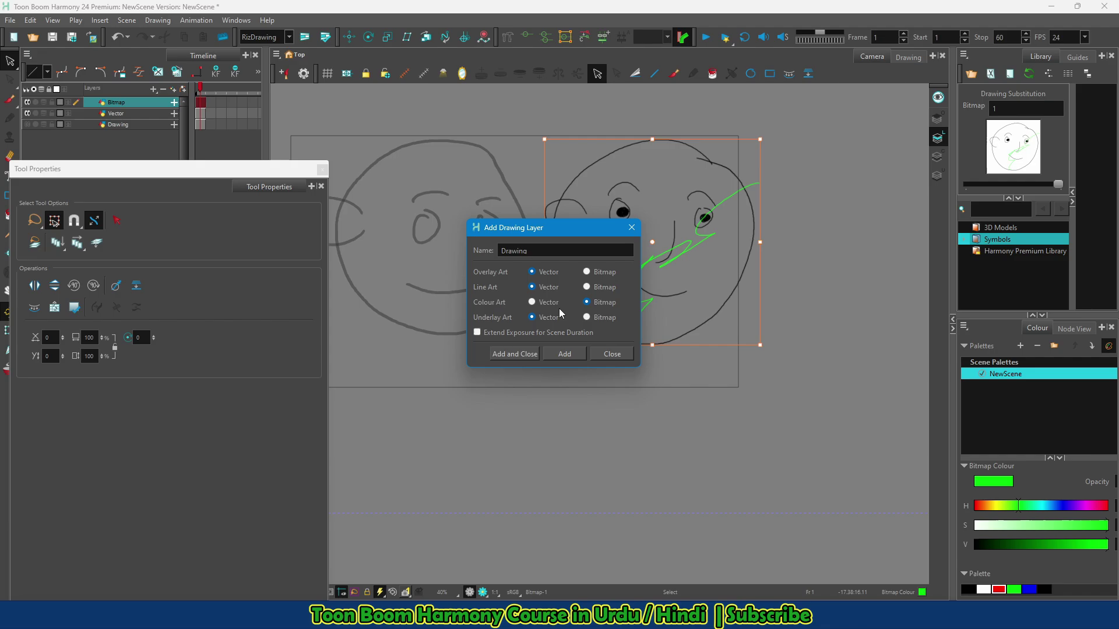
pyautogui.click(514, 355)
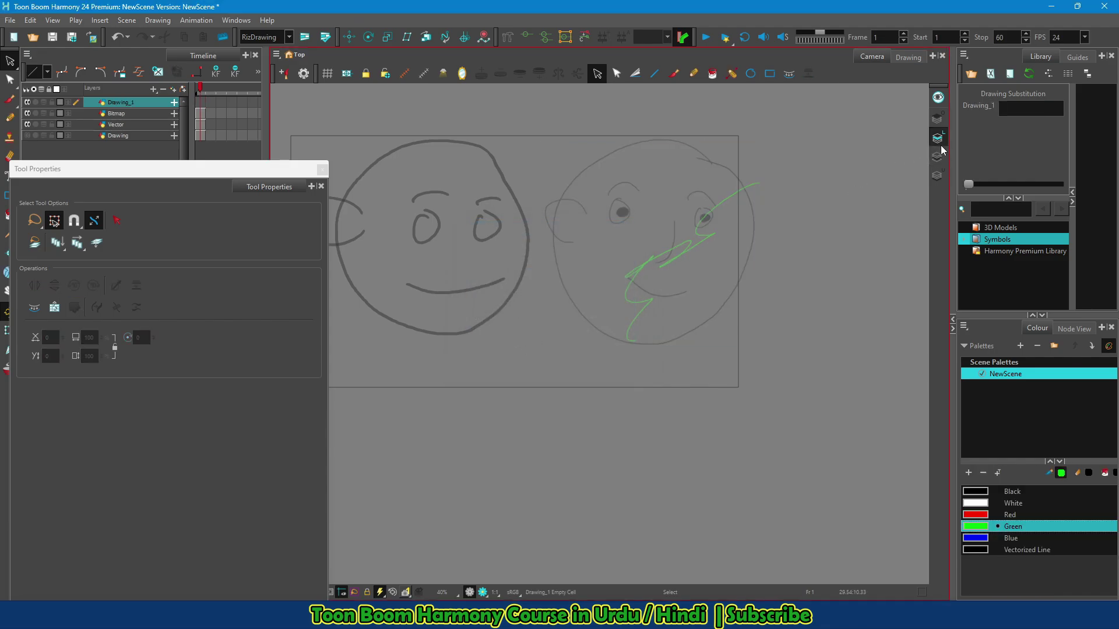
# Compare the new drawing's Colour Art palette, return to its vector Line Art, and hide the Vector and Bitmap layers.
pyautogui.click(939, 156)
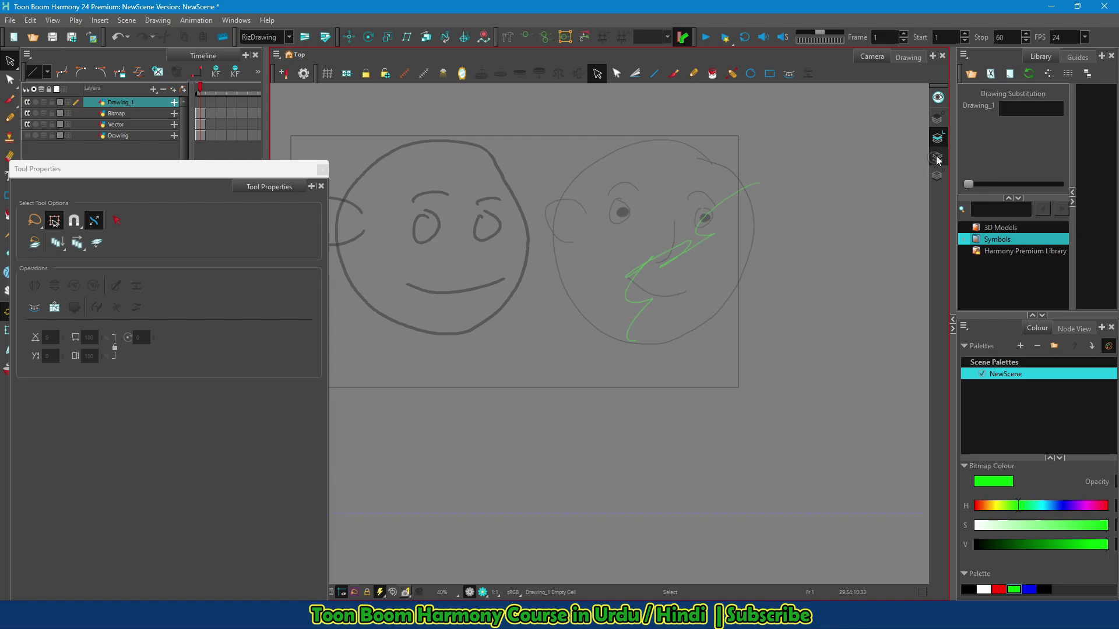
pyautogui.click(937, 137)
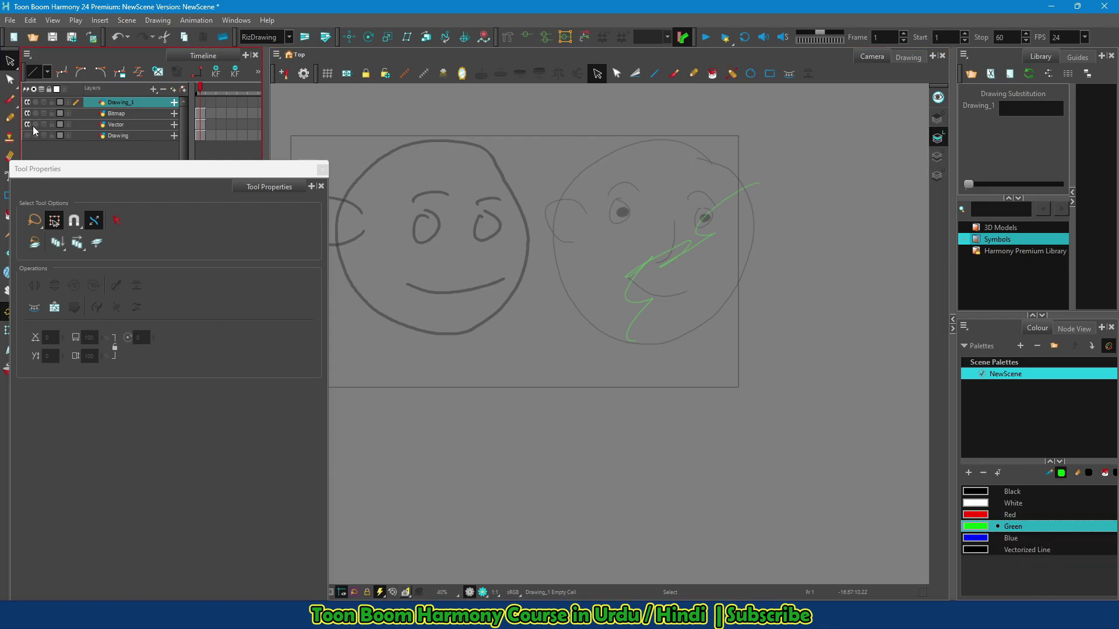
pyautogui.click(27, 124)
pyautogui.click(27, 113)
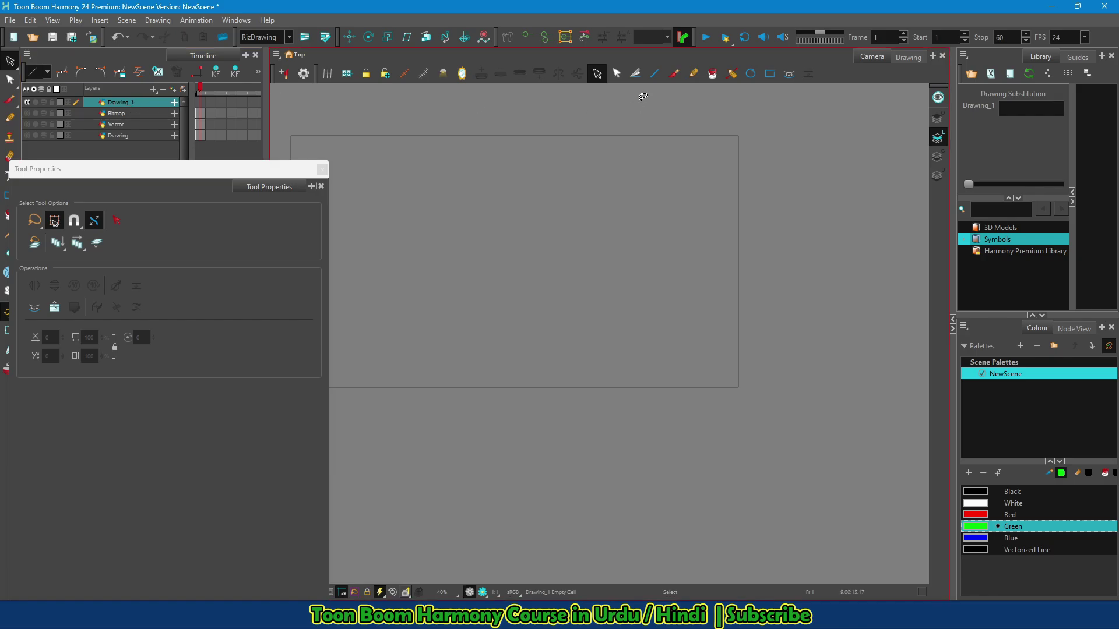
# Brush a large green smiley face with a round outline, a smile and two eyes on the vector Line Art.
pyautogui.click(675, 77)
pyautogui.moveTo(637, 157)
pyautogui.mouseDown()
pyautogui.moveTo(589, 142)
pyautogui.moveTo(641, 357)
pyautogui.moveTo(679, 242)
pyautogui.moveTo(632, 154)
pyautogui.mouseUp()
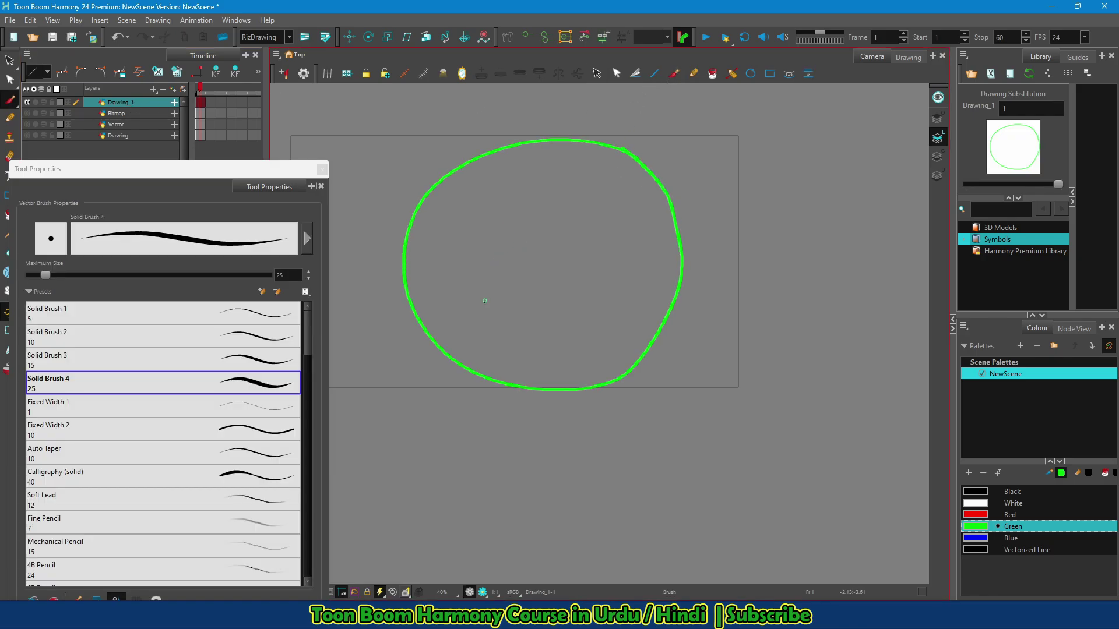
pyautogui.moveTo(487, 300); pyautogui.dragTo(602, 311)
pyautogui.moveTo(525, 235); pyautogui.dragTo(522, 228)
pyautogui.moveTo(604, 228)
pyautogui.mouseDown()
pyautogui.moveTo(580, 248)
pyautogui.moveTo(605, 222)
pyautogui.mouseUp()
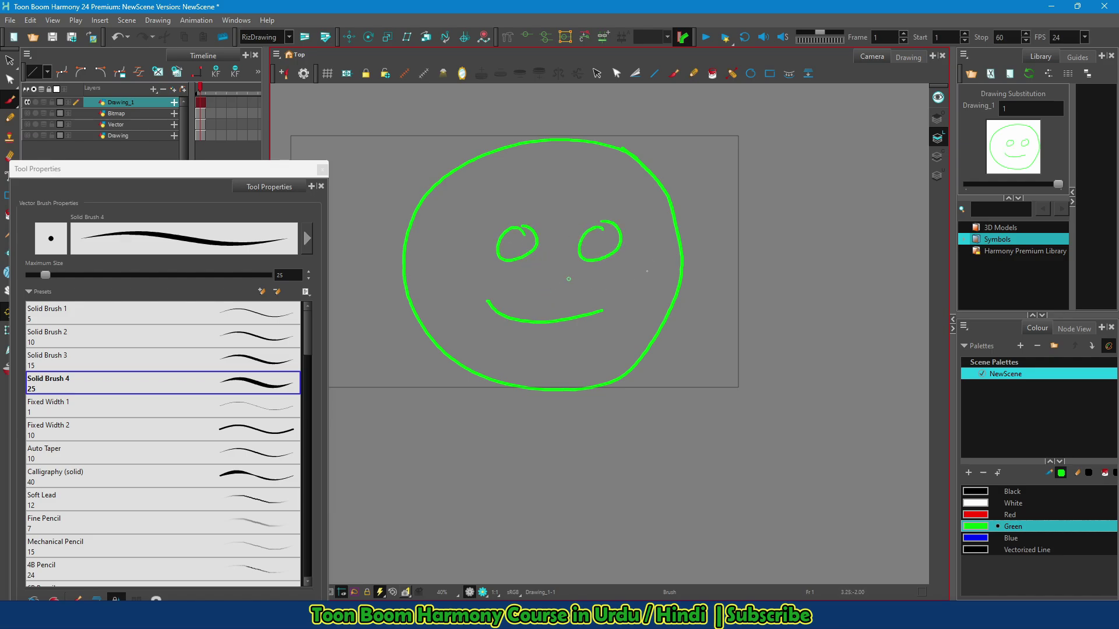
# Inspect the green outline up close, switch to the bitmap Colour Art, and choose a pale peach brush colour.
pyautogui.scroll(8, 664, 229)
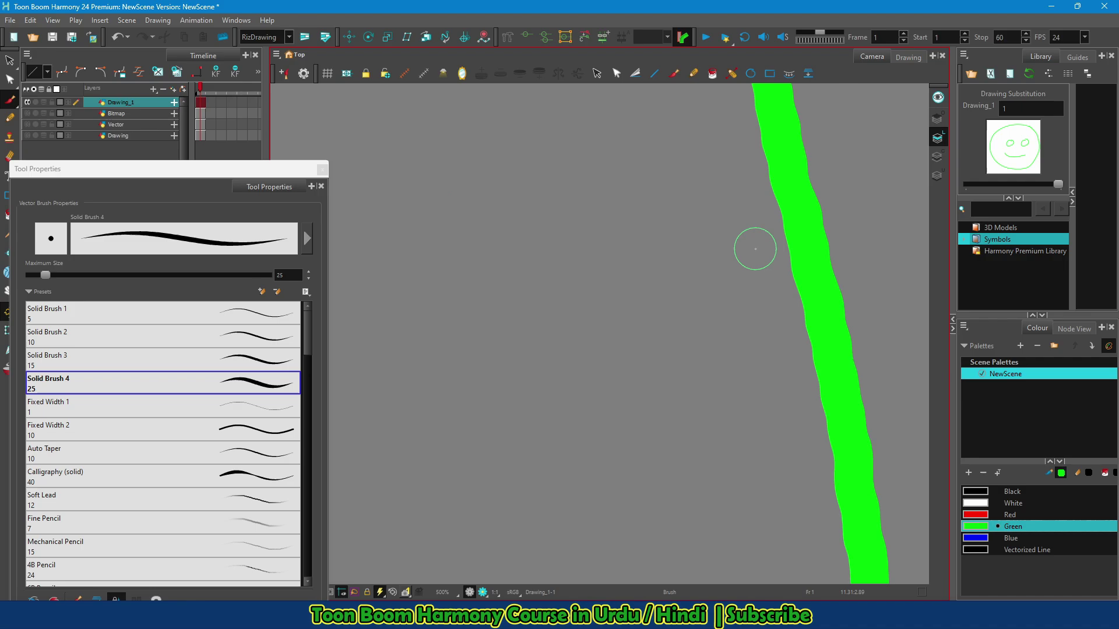
pyautogui.scroll(-8, 759, 249)
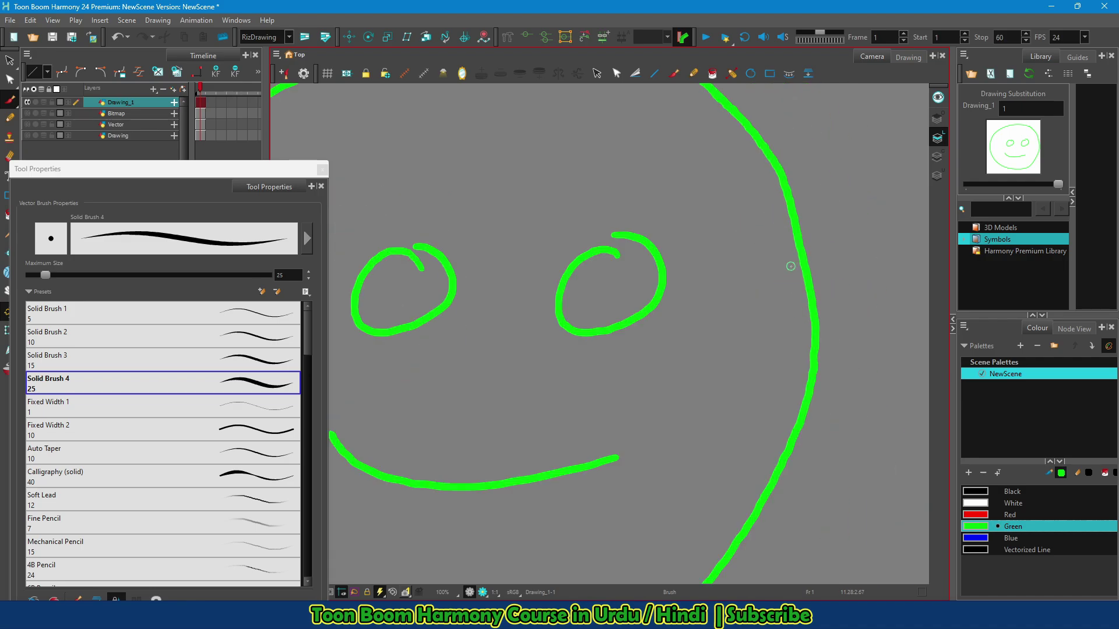
pyautogui.press('l')
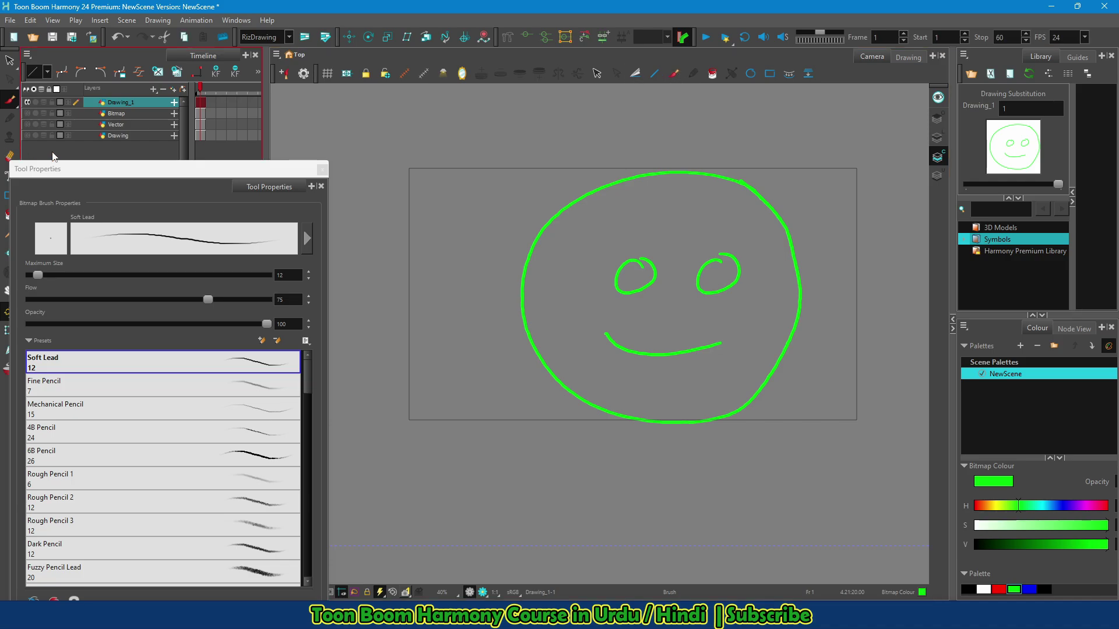
pyautogui.moveTo(144, 180); pyautogui.dragTo(163, 99)
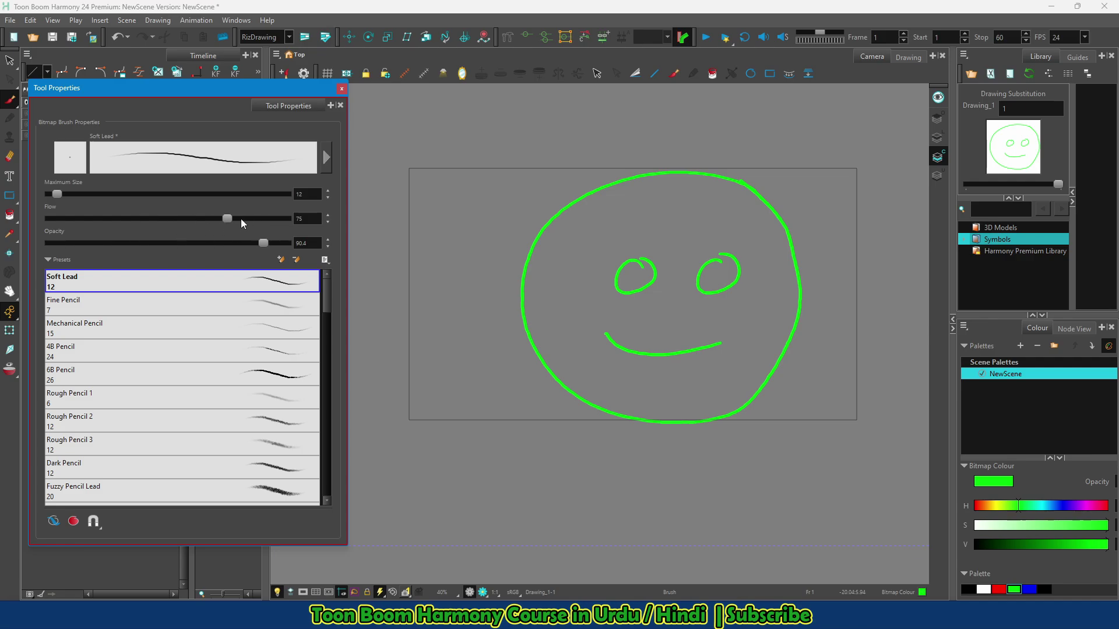
pyautogui.click(1018, 526)
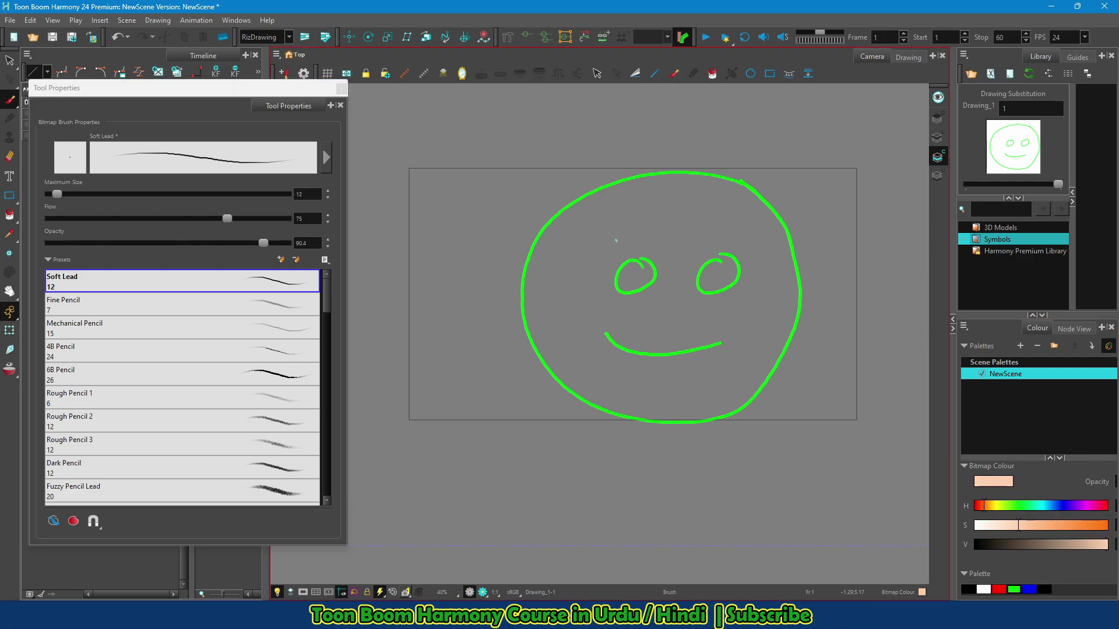
# Enlarge the brush, choose the Textured Wash preset at size 250, and paint peach shading inside the green face.
pyautogui.moveTo(585, 260); pyautogui.dragTo(617, 262)
pyautogui.scroll(-8, 282, 413)
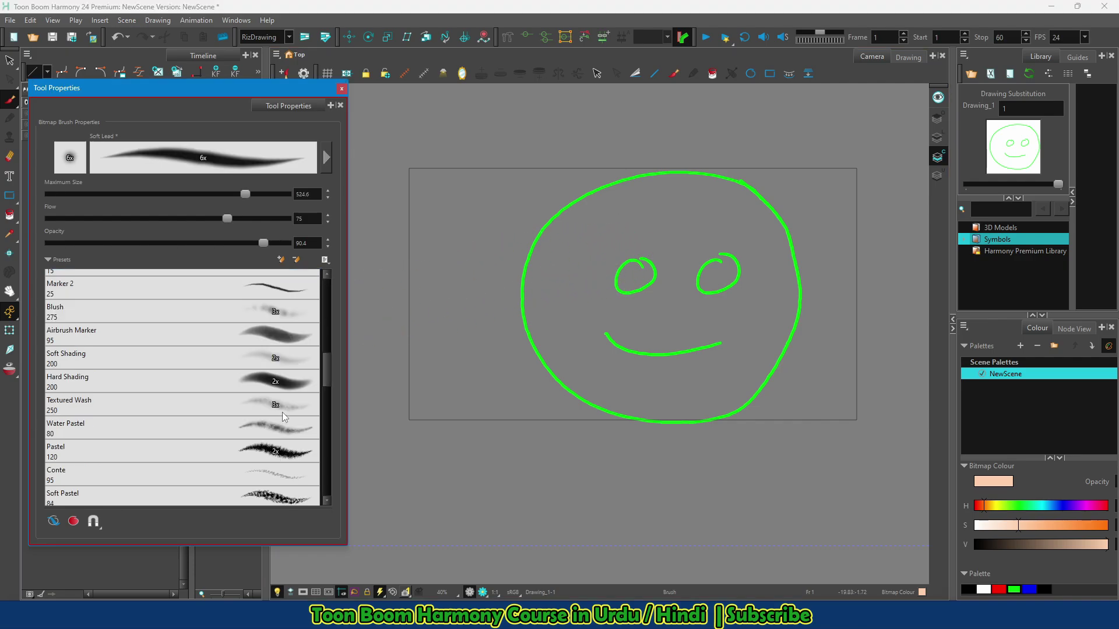
pyautogui.click(282, 413)
pyautogui.moveTo(641, 210)
pyautogui.mouseDown()
pyautogui.moveTo(592, 236)
pyautogui.moveTo(600, 264)
pyautogui.moveTo(559, 233)
pyautogui.moveTo(618, 204)
pyautogui.moveTo(583, 274)
pyautogui.moveTo(571, 348)
pyautogui.moveTo(665, 303)
pyautogui.moveTo(640, 290)
pyautogui.moveTo(673, 248)
pyautogui.moveTo(680, 201)
pyautogui.moveTo(636, 233)
pyautogui.moveTo(583, 315)
pyautogui.moveTo(569, 367)
pyautogui.moveTo(606, 379)
pyautogui.moveTo(717, 315)
pyautogui.moveTo(641, 397)
pyautogui.moveTo(691, 367)
pyautogui.moveTo(740, 295)
pyautogui.moveTo(670, 385)
pyautogui.moveTo(757, 278)
pyautogui.moveTo(668, 388)
pyautogui.moveTo(769, 285)
pyautogui.moveTo(705, 280)
pyautogui.moveTo(678, 330)
pyautogui.moveTo(723, 274)
pyautogui.moveTo(676, 326)
pyautogui.moveTo(776, 244)
pyautogui.moveTo(729, 287)
pyautogui.mouseUp()
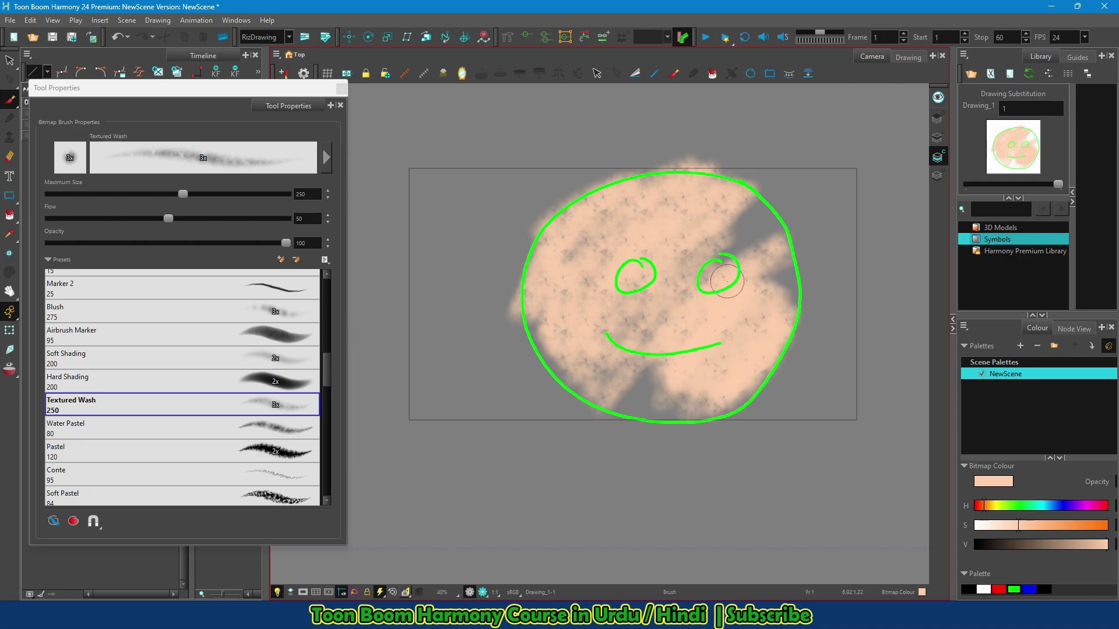
# Paint a column of lavender diagonal strokes across the left boundary of the Bitmap layer's canvas with the Soft Lead brush.
pyautogui.scroll(2, 729, 287)
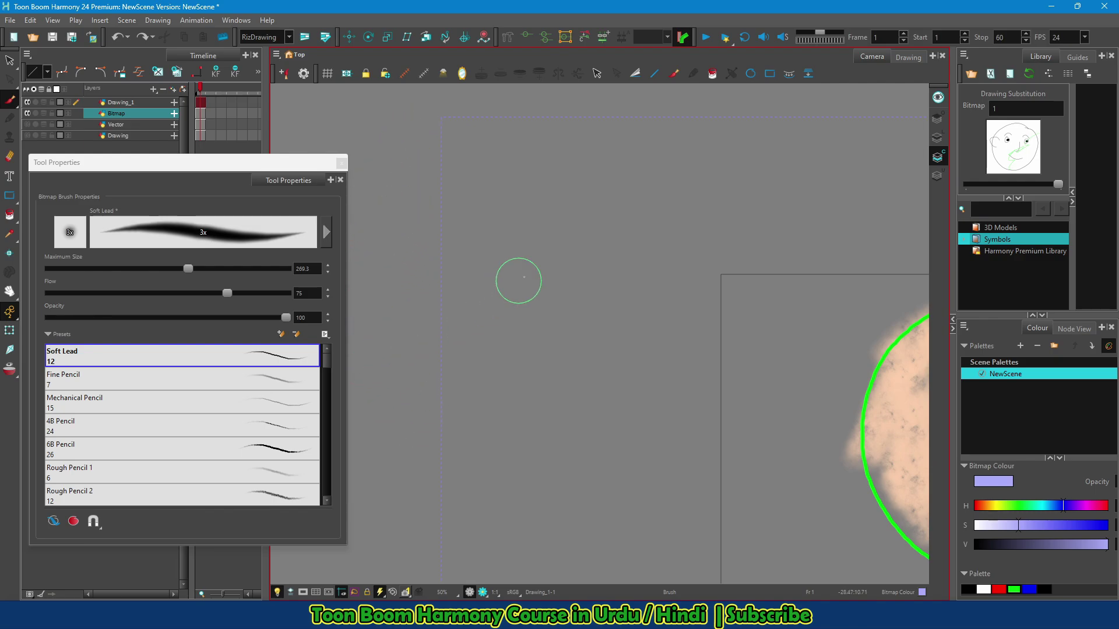
pyautogui.moveTo(525, 185); pyautogui.dragTo(444, 269)
pyautogui.moveTo(536, 246); pyautogui.dragTo(444, 329)
pyautogui.moveTo(525, 299); pyautogui.dragTo(444, 370)
pyautogui.moveTo(505, 354); pyautogui.dragTo(436, 409)
pyautogui.moveTo(531, 382); pyautogui.dragTo(436, 451)
pyautogui.moveTo(528, 424)
pyautogui.mouseDown()
pyautogui.moveTo(434, 518)
pyautogui.moveTo(506, 482)
pyautogui.moveTo(462, 517)
pyautogui.mouseUp()
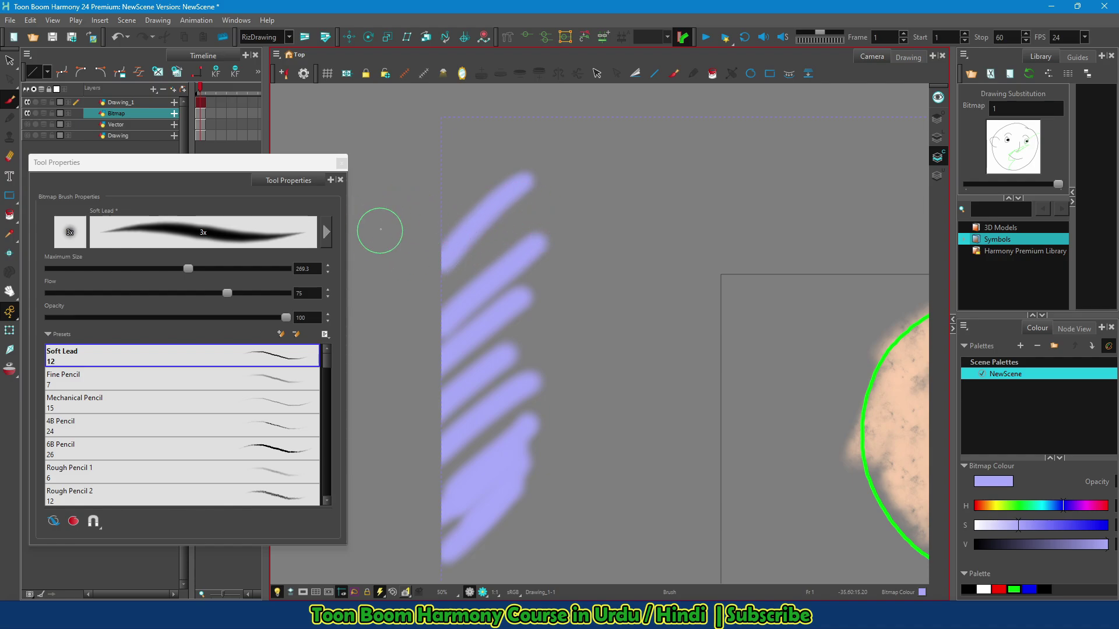
# Activate the Vector layer, enlarge Solid Brush 4 to 1541.8, and brush a thick green zigzag on each side of the scene.
pyautogui.click(121, 114)
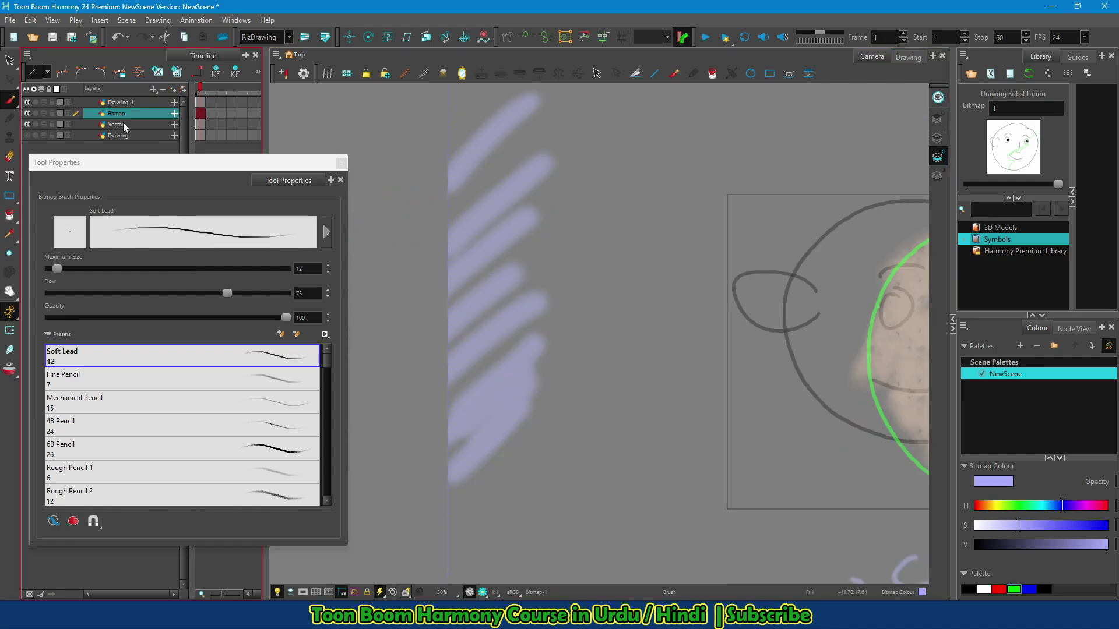
pyautogui.click(121, 125)
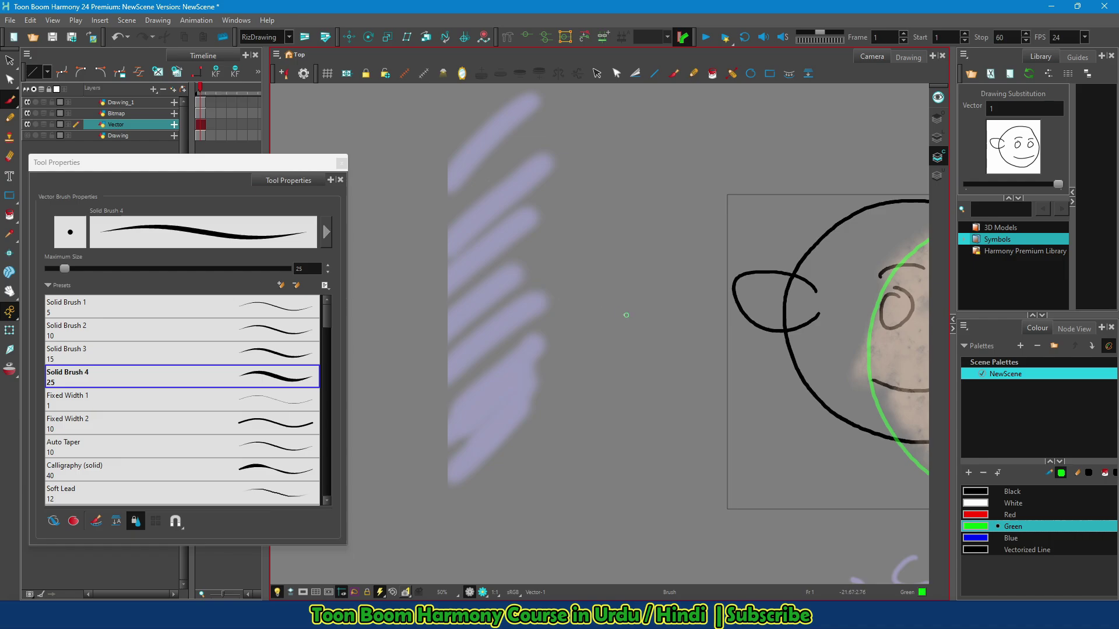
pyautogui.scroll(-5, 626, 316)
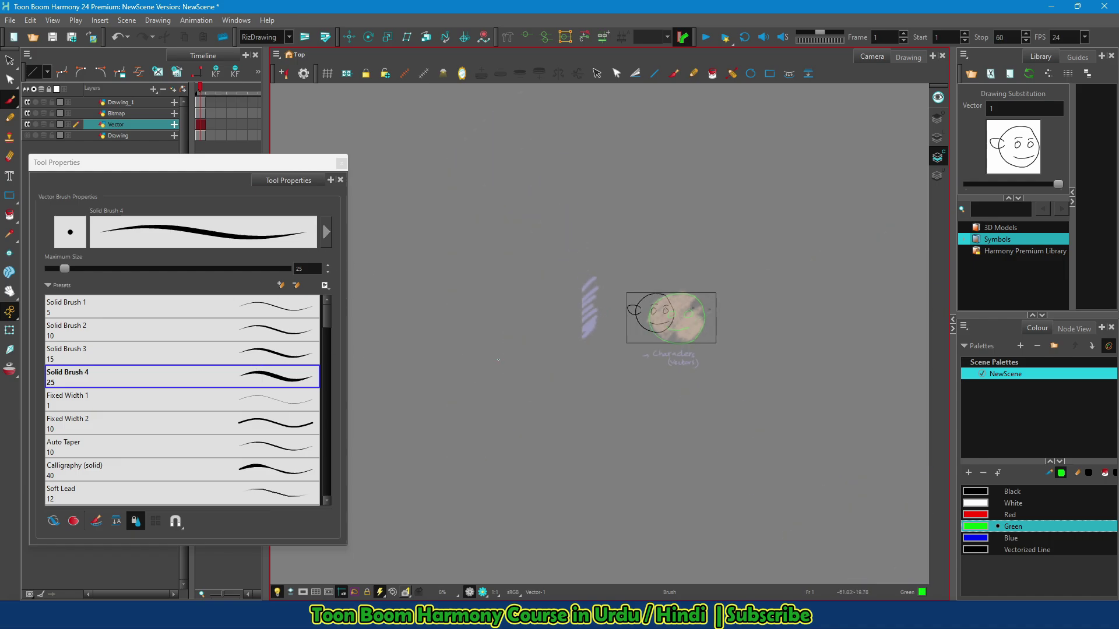
pyautogui.press('o')
pyautogui.moveTo(534, 370); pyautogui.dragTo(556, 368)
pyautogui.moveTo(489, 141); pyautogui.dragTo(421, 349)
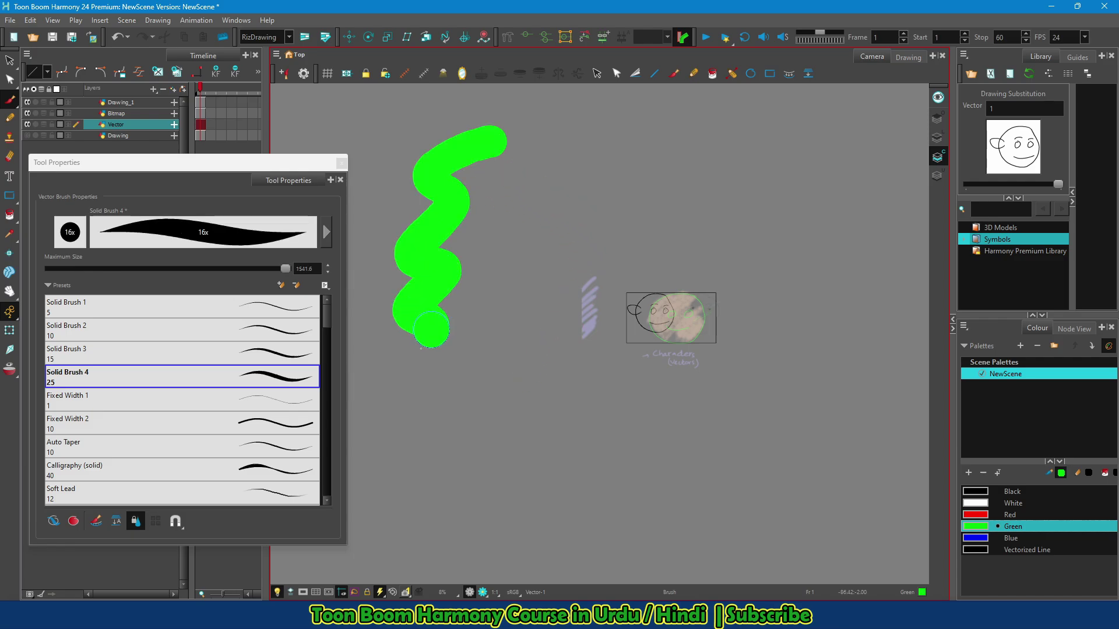
pyautogui.moveTo(883, 204)
pyautogui.mouseDown()
pyautogui.moveTo(830, 396)
pyautogui.moveTo(769, 519)
pyautogui.mouseUp()
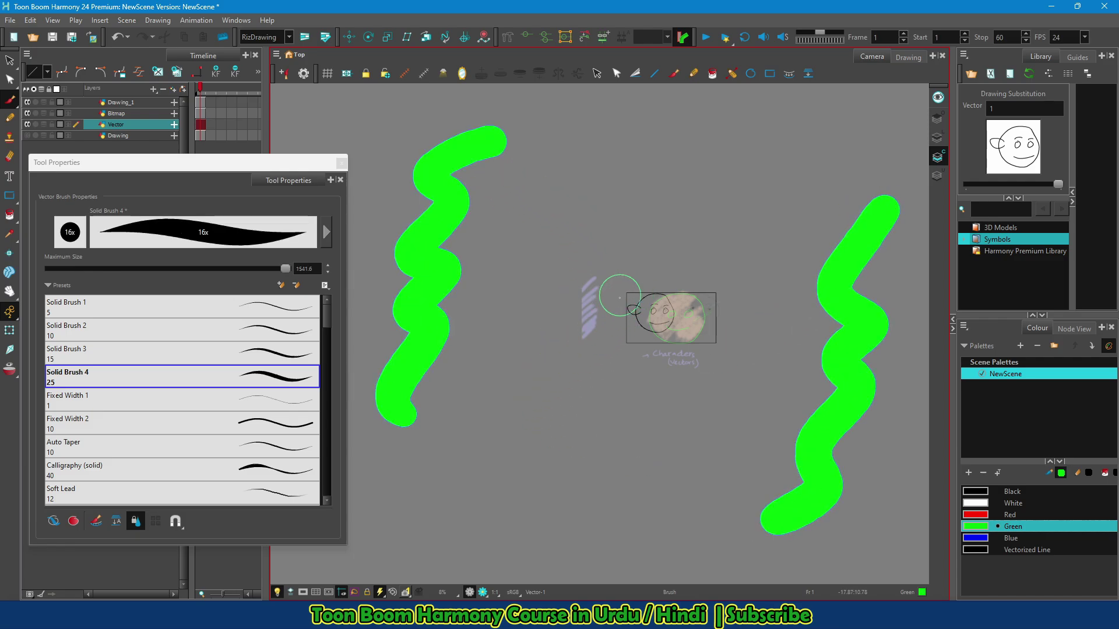
# Brush a second, much larger pair of green zigzags far outside the scene on the Vector layer, and activate the Bitmap layer.
pyautogui.scroll(-6, 604, 331)
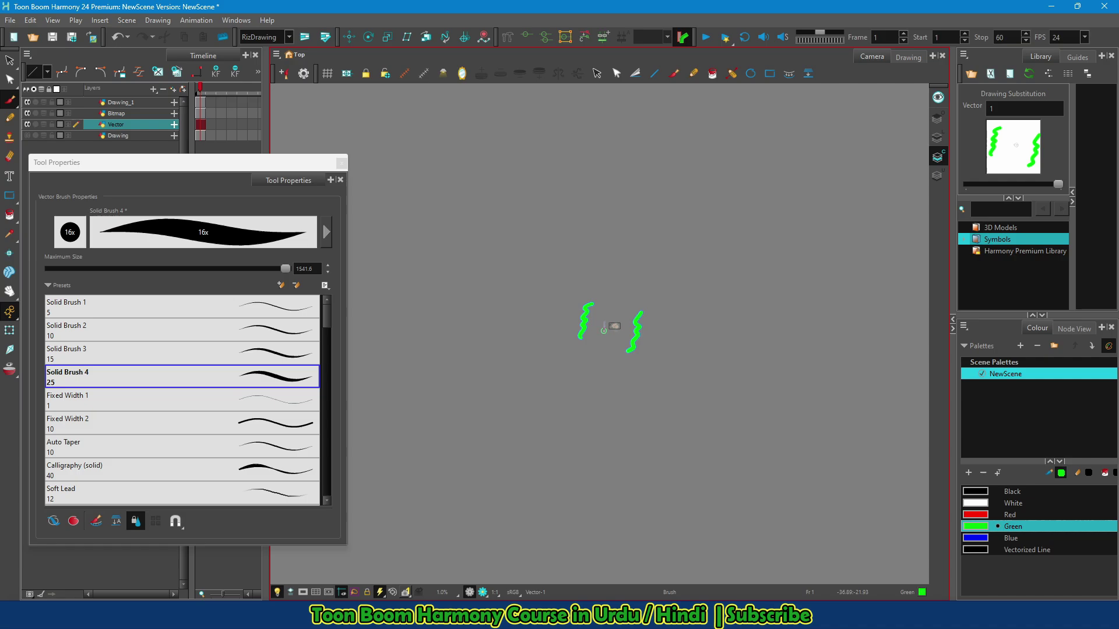
pyautogui.moveTo(465, 194)
pyautogui.mouseDown()
pyautogui.moveTo(412, 250)
pyautogui.moveTo(401, 441)
pyautogui.mouseUp()
pyautogui.moveTo(817, 290)
pyautogui.mouseDown()
pyautogui.moveTo(820, 380)
pyautogui.moveTo(793, 498)
pyautogui.mouseUp()
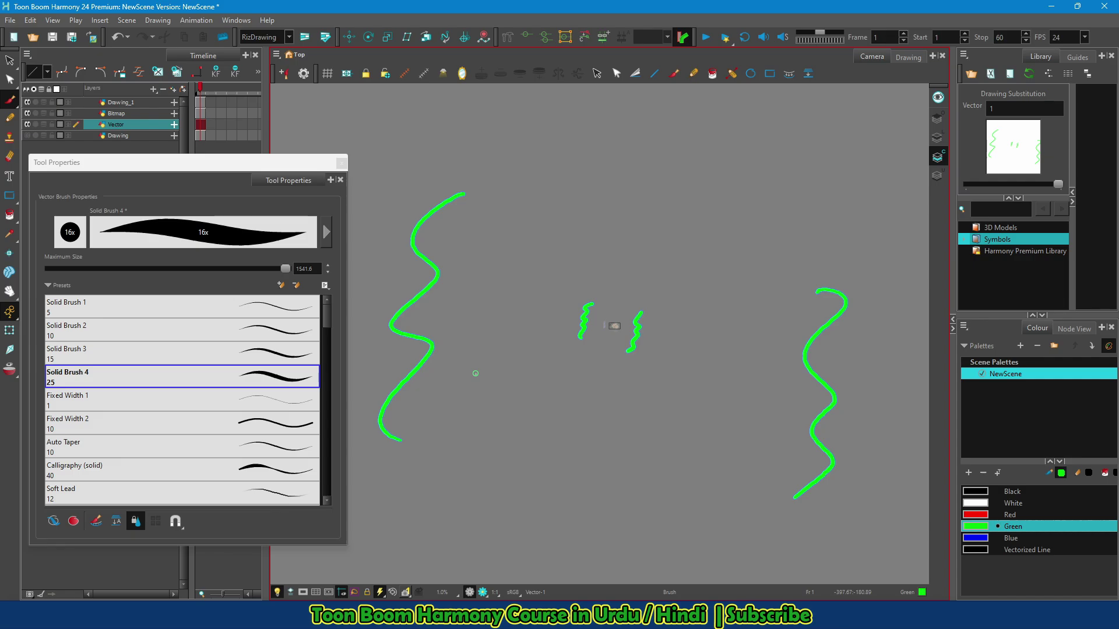
pyautogui.click(117, 114)
pyautogui.scroll(10, 621, 338)
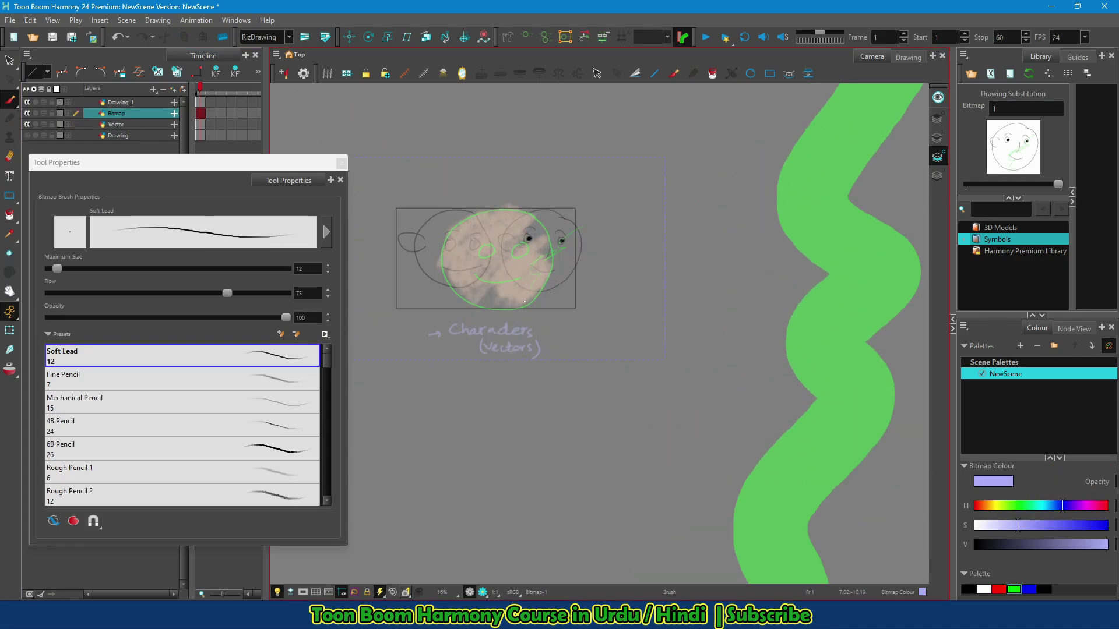
# Draw curved green arrows on the Vector layer linking BG to (Bitmap) and Characters to (Vector).
pyautogui.scroll(-2, 622, 338)
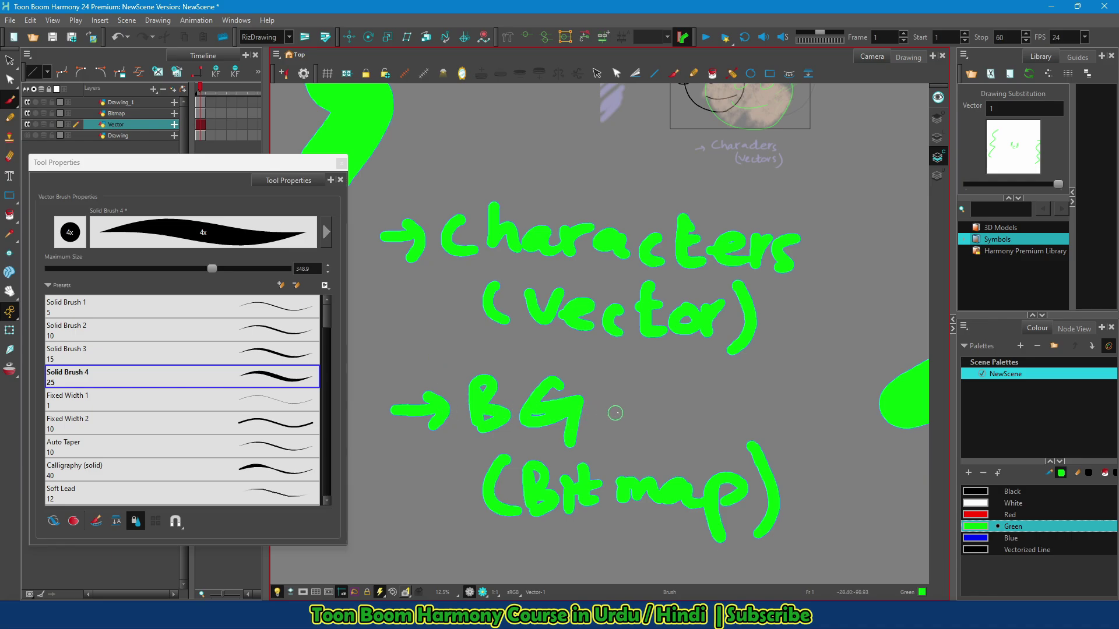
pyautogui.moveTo(628, 391)
pyautogui.mouseDown()
pyautogui.moveTo(652, 422)
pyautogui.moveTo(636, 442)
pyautogui.moveTo(661, 444)
pyautogui.mouseUp()
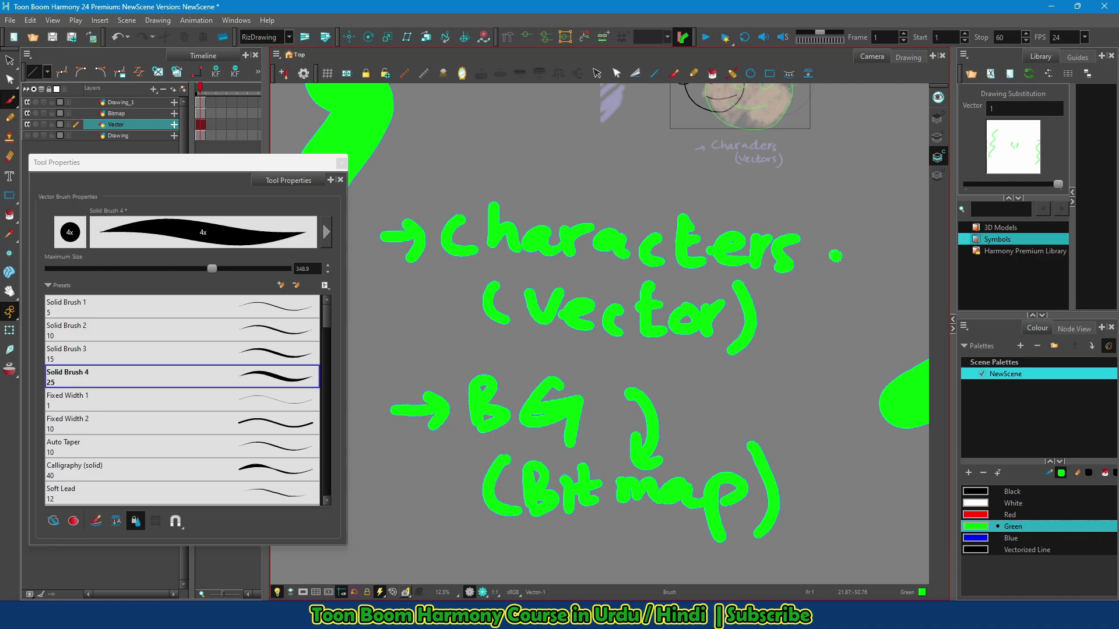
pyautogui.moveTo(834, 255)
pyautogui.mouseDown()
pyautogui.moveTo(789, 325)
pyautogui.moveTo(816, 338)
pyautogui.mouseUp()
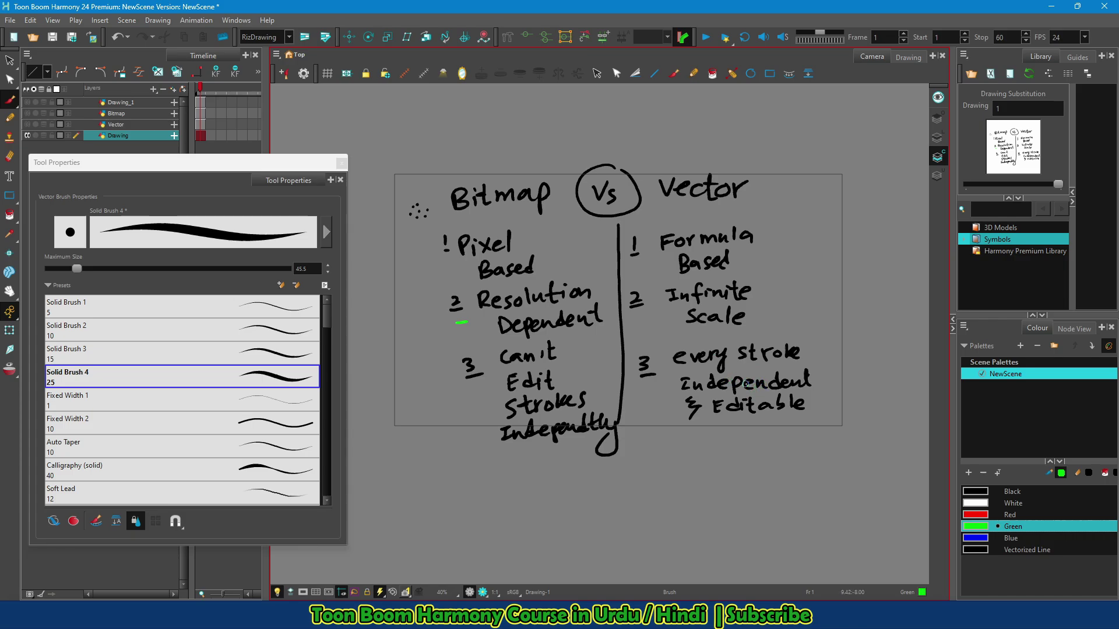
# Write BG in green above the Bitmap heading on the Drawing layer's comparison notes.
pyautogui.moveTo(486, 123)
pyautogui.mouseDown()
pyautogui.moveTo(485, 158)
pyautogui.moveTo(494, 159)
pyautogui.mouseUp()
pyautogui.moveTo(517, 132)
pyautogui.mouseDown()
pyautogui.moveTo(512, 147)
pyautogui.moveTo(536, 147)
pyautogui.moveTo(531, 168)
pyautogui.mouseUp()
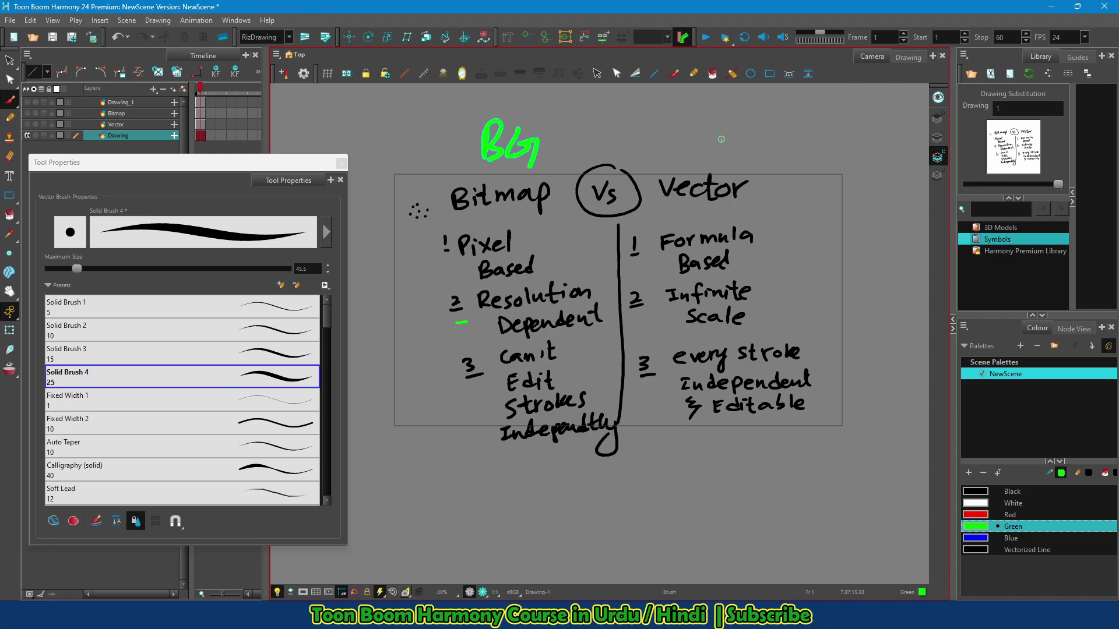